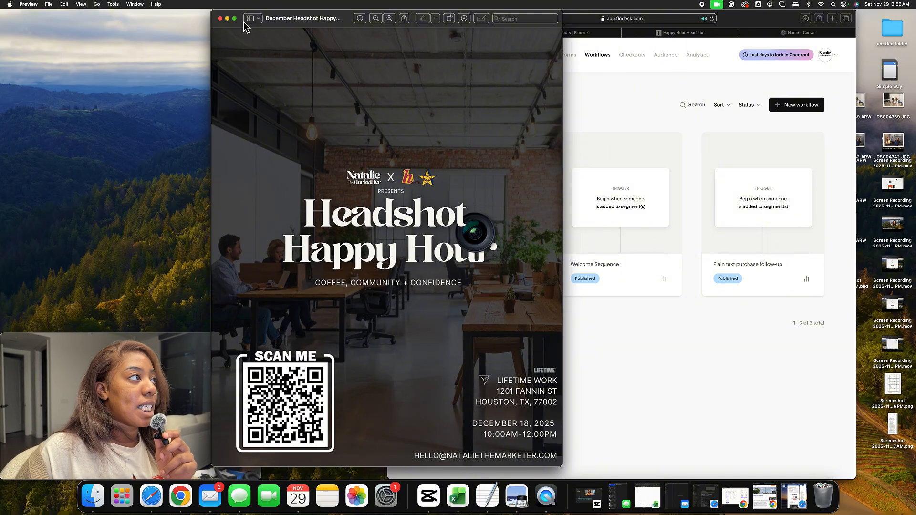
Close the Headshot Happy Hour flyer preview window
mouse_move(316, 19)
left_mouse_down()
mouse_move(229, 19)
mouse_move(299, 20)
left_mouse_up()
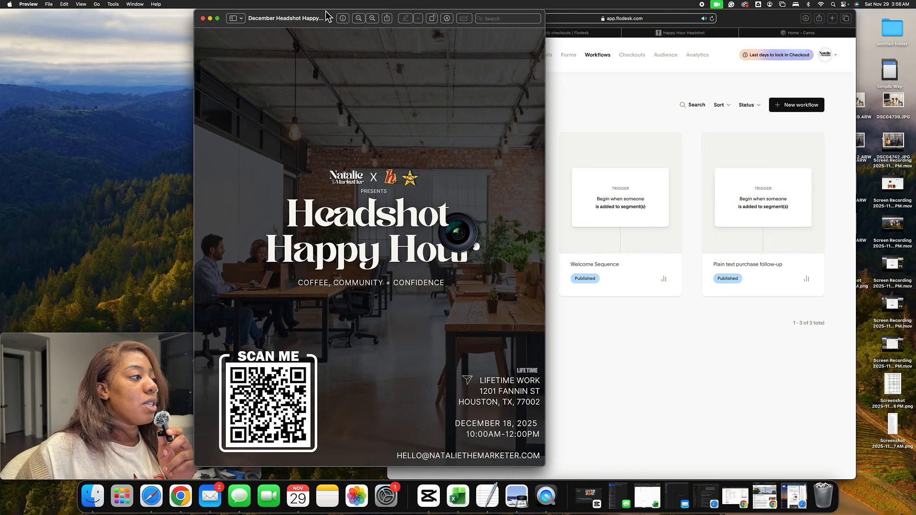
left_click(212, 20)
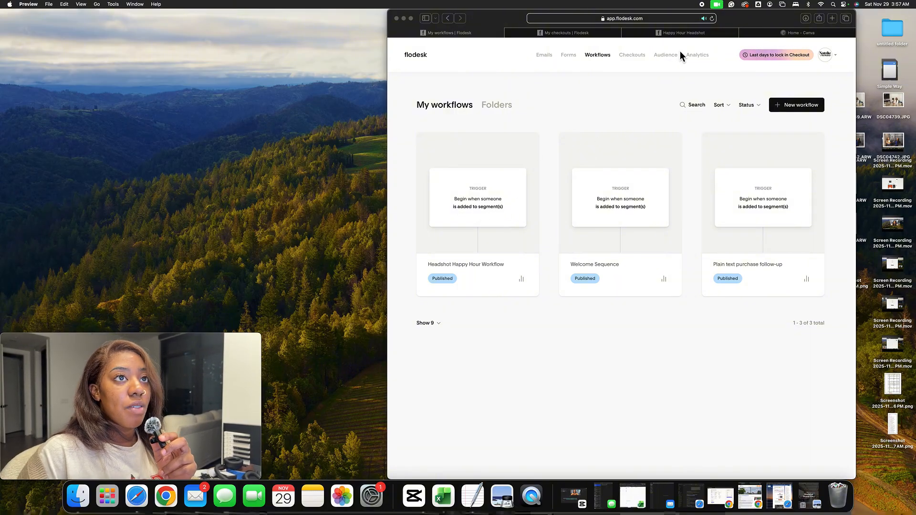
Open the Headshot Happy Hour Workflow for editing in the workflow designer
left_click_drag(745, 21, 735, 22)
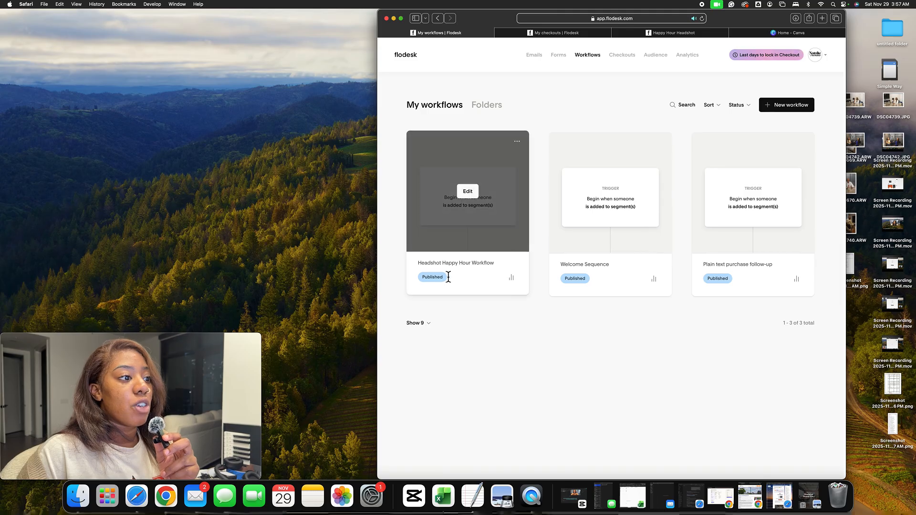
left_click(470, 198)
left_click(622, 278)
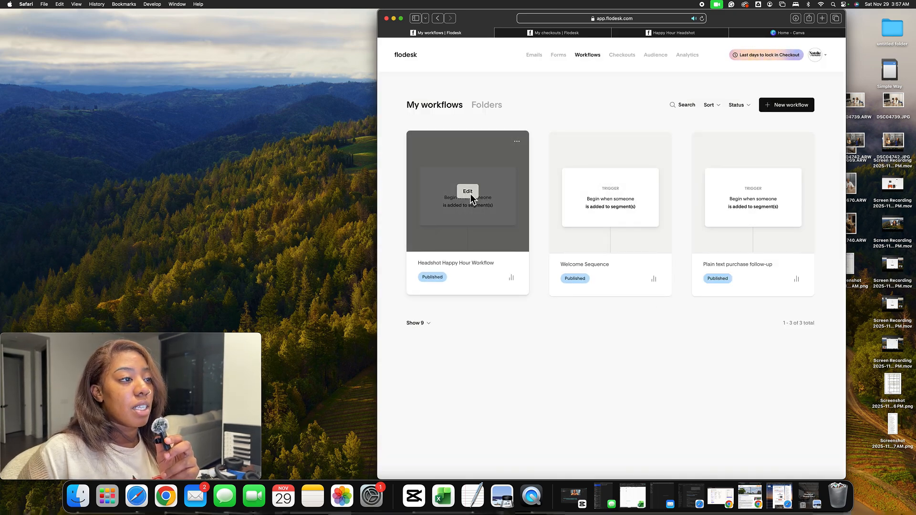
left_click(471, 194)
left_click(670, 281)
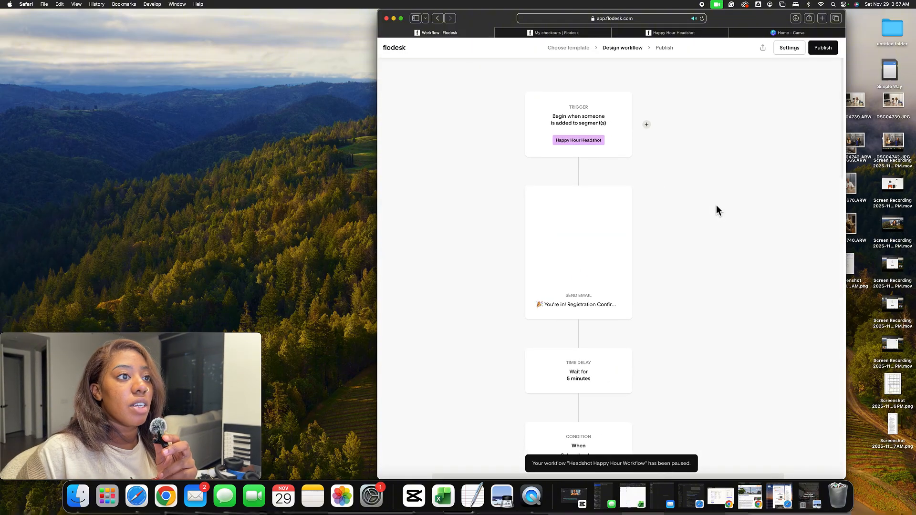
left_click(613, 136)
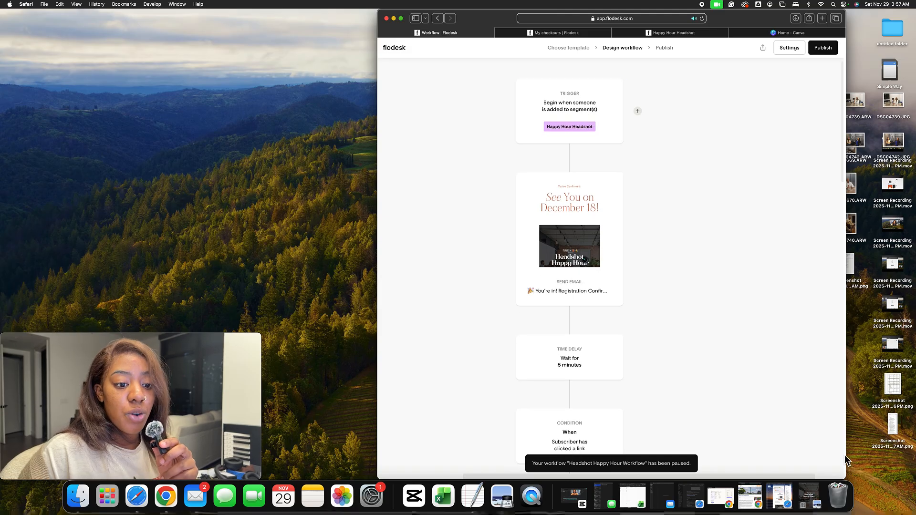
left_click(778, 496)
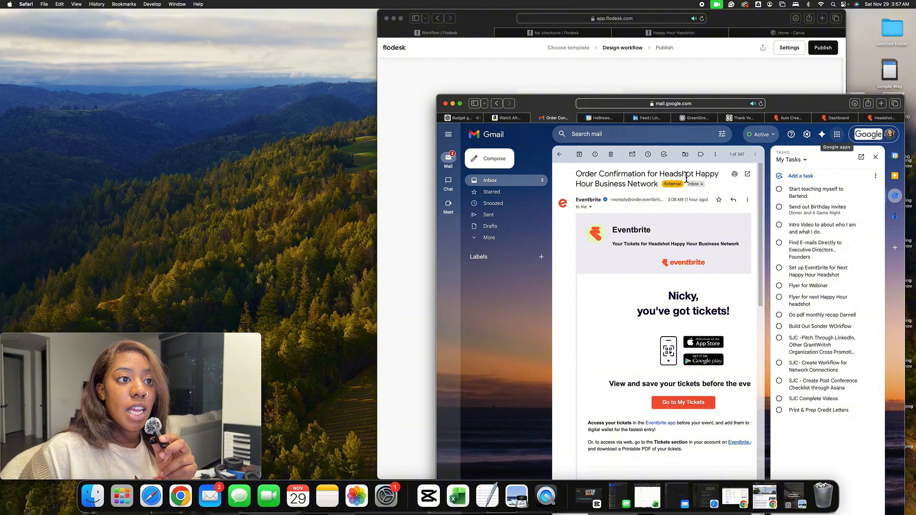
left_click(453, 104)
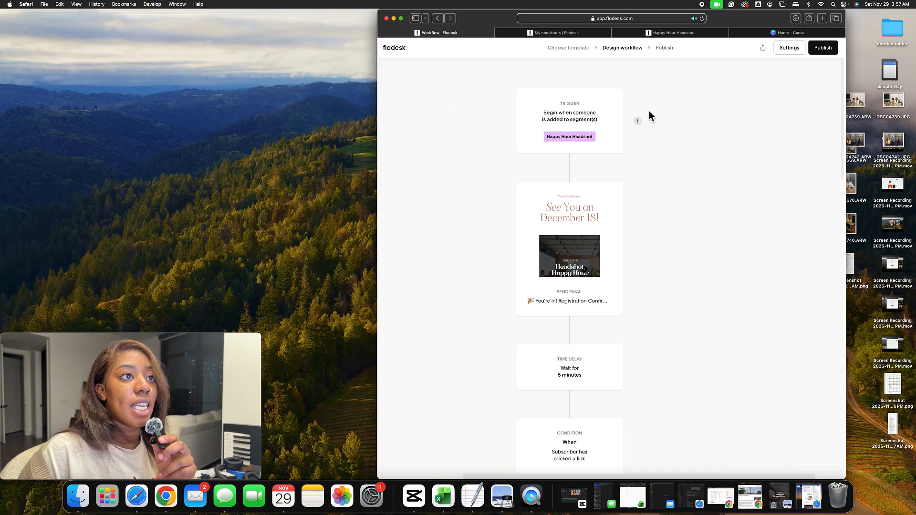
Check the Audience subscriber list and return to the workflows overview
left_click(402, 54)
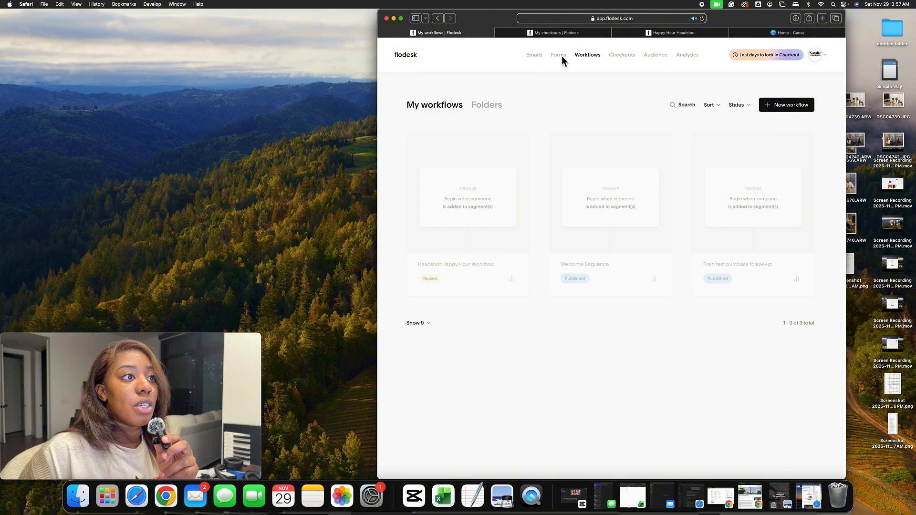
left_click(661, 57)
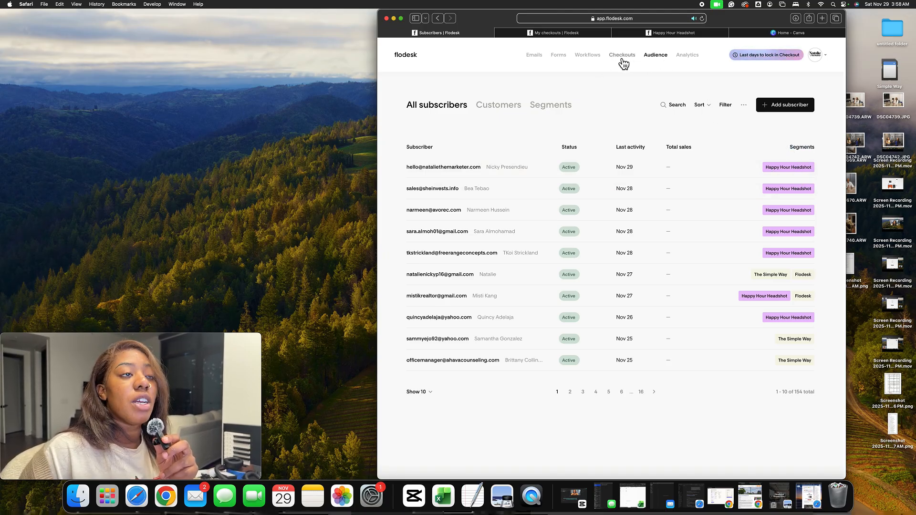
left_click(582, 56)
Reopen the Headshot Happy Hour Workflow and open its Send Email step's confirmation email in the email editor
mouse_move(491, 206)
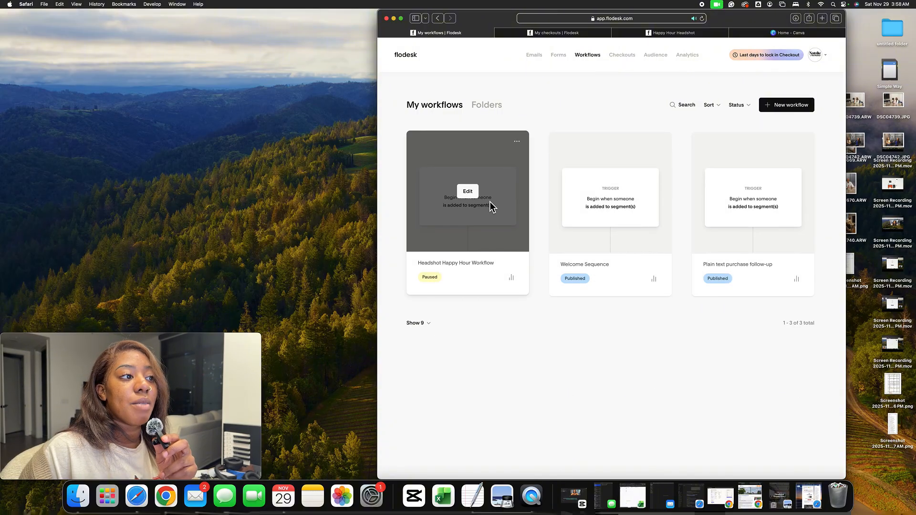
left_click(468, 192)
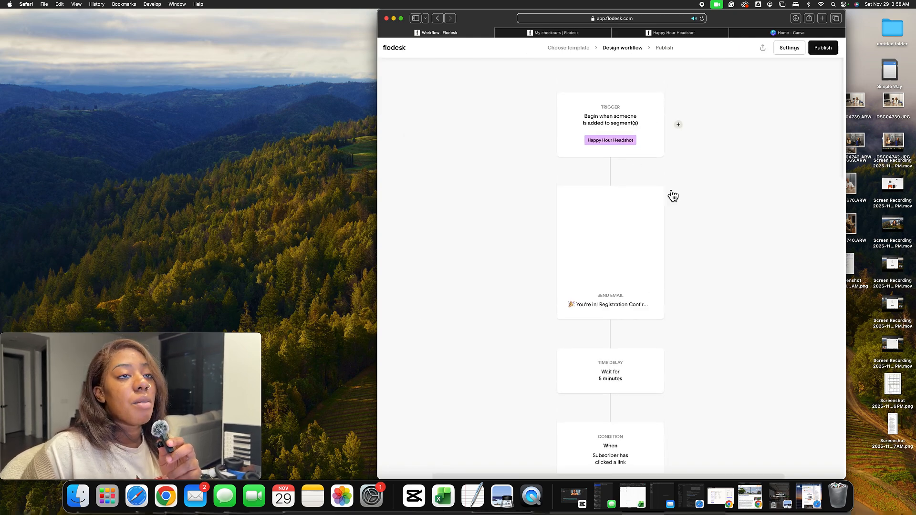
scroll(672, 193, "down", 3)
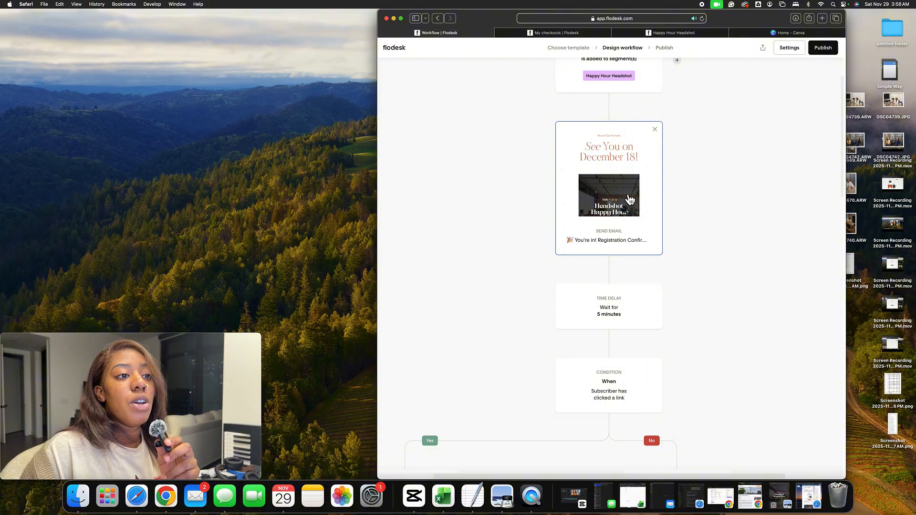
left_click(633, 199)
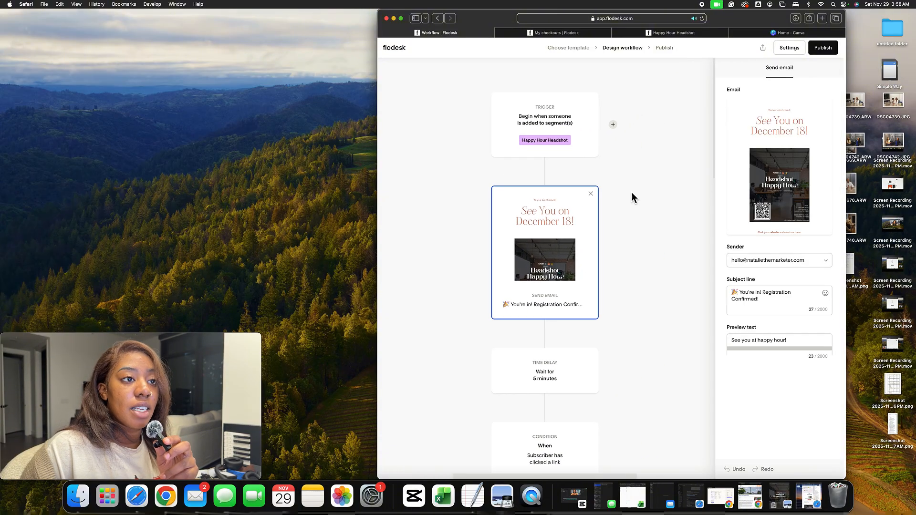
left_click(779, 165)
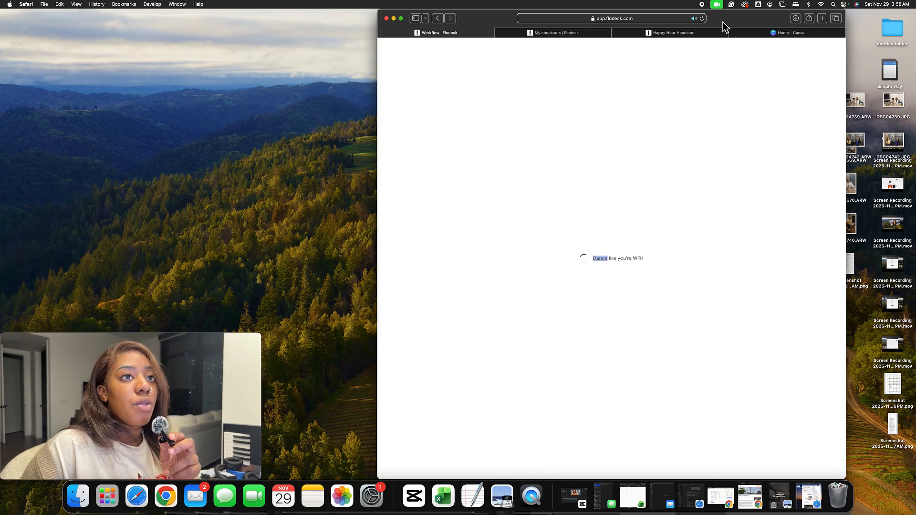
Review the confirmation email's content from header to footer, then go back to the workflow designer
left_click_drag(723, 24, 640, 26)
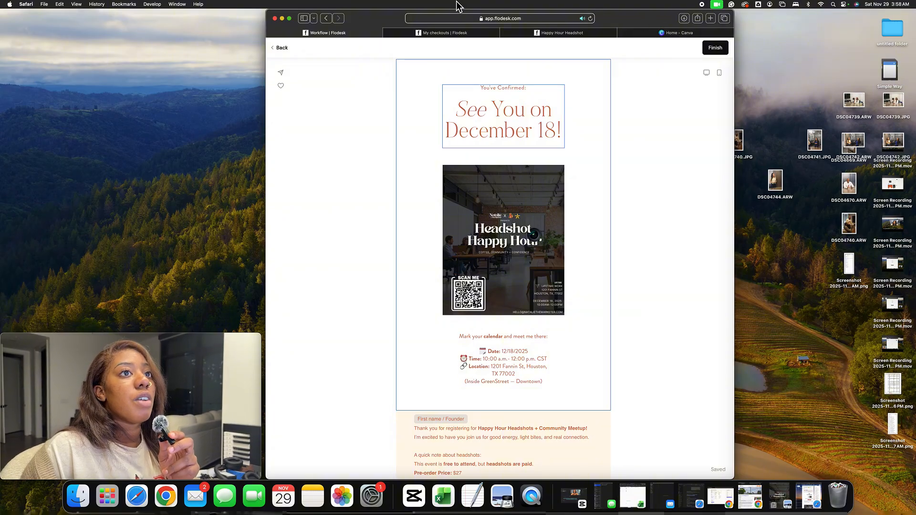
left_click(77, 4)
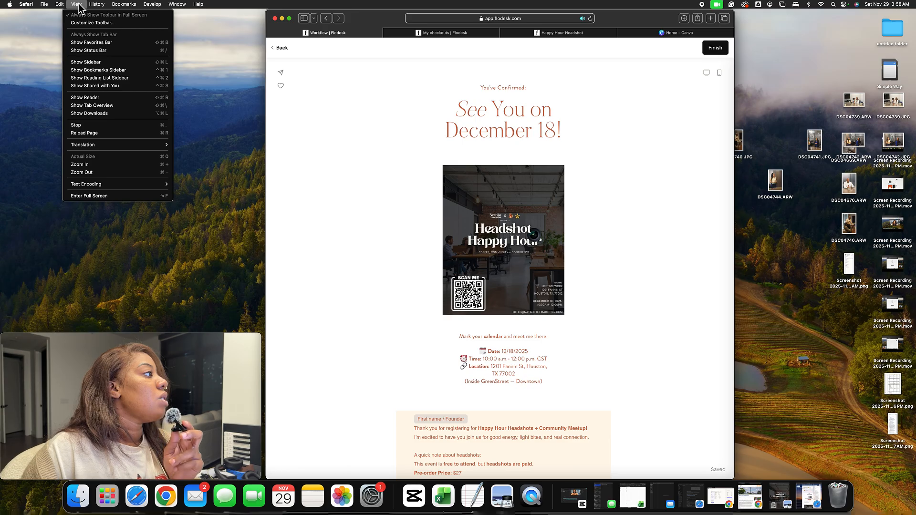
left_click(123, 166)
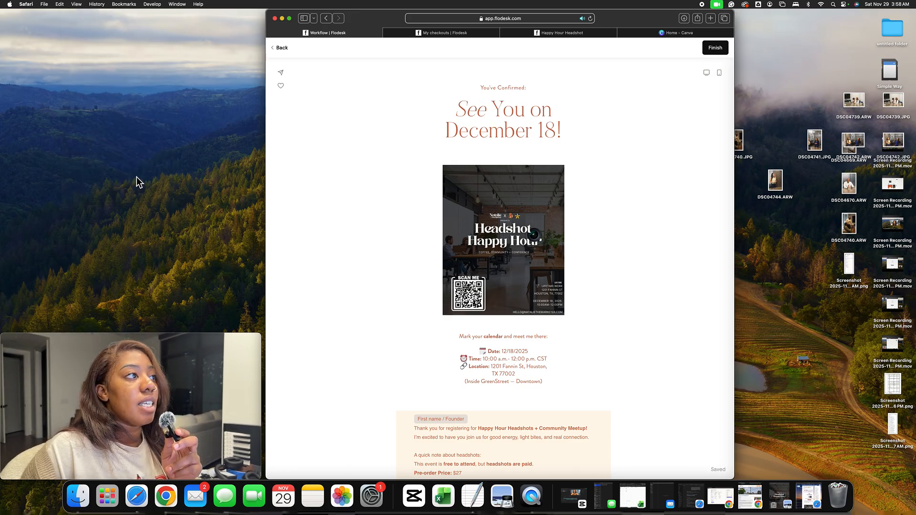
scroll(554, 197, "down", 3)
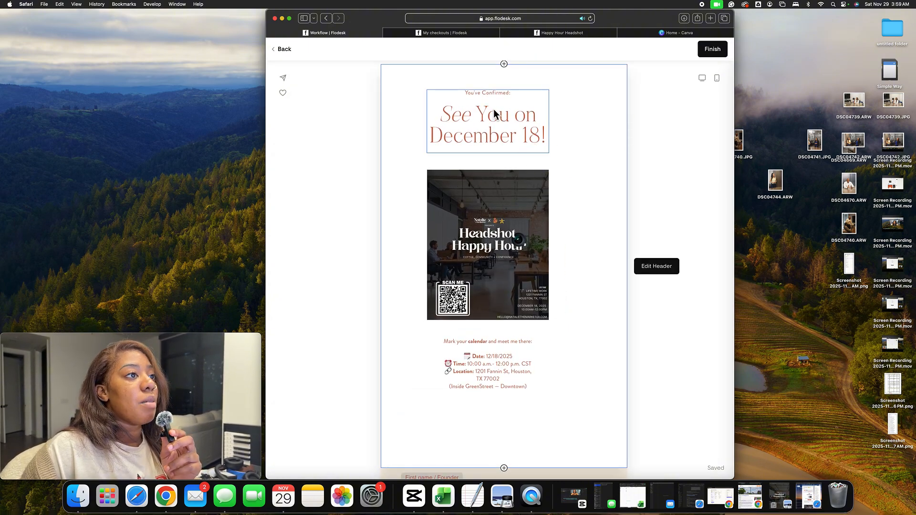
scroll(525, 142, "down", 4)
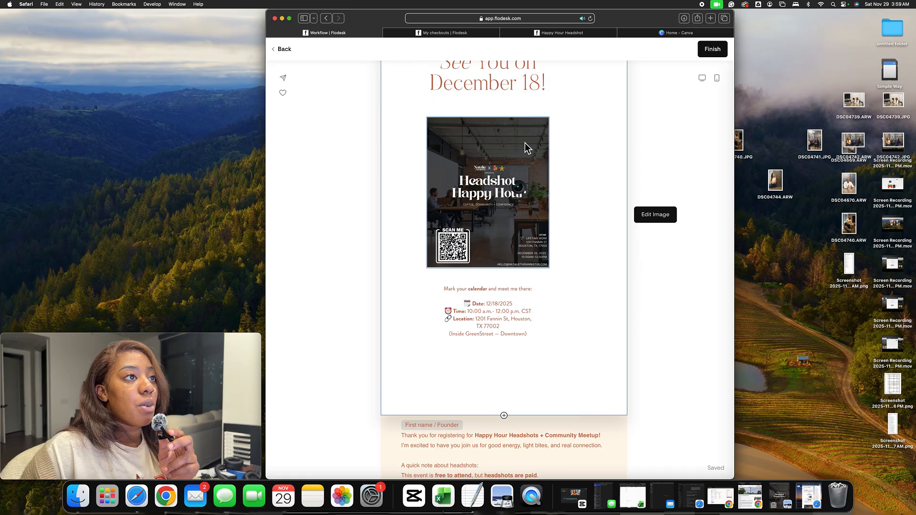
scroll(524, 142, "down", 3)
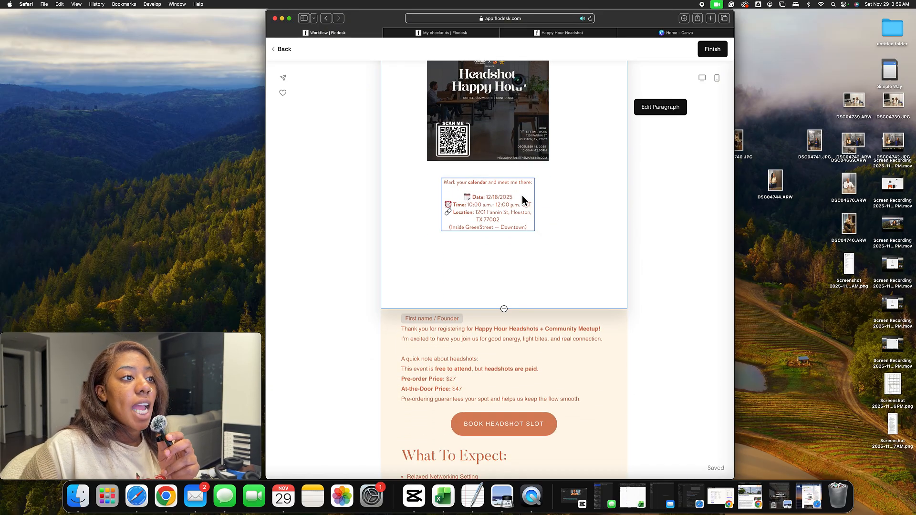
scroll(481, 221, "down", 3)
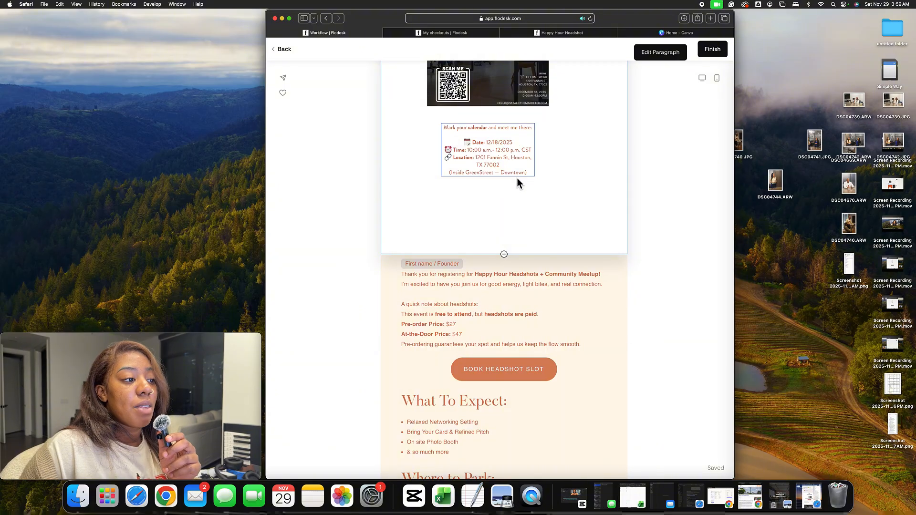
scroll(517, 180, "down", 4)
scroll(491, 213, "down", 1)
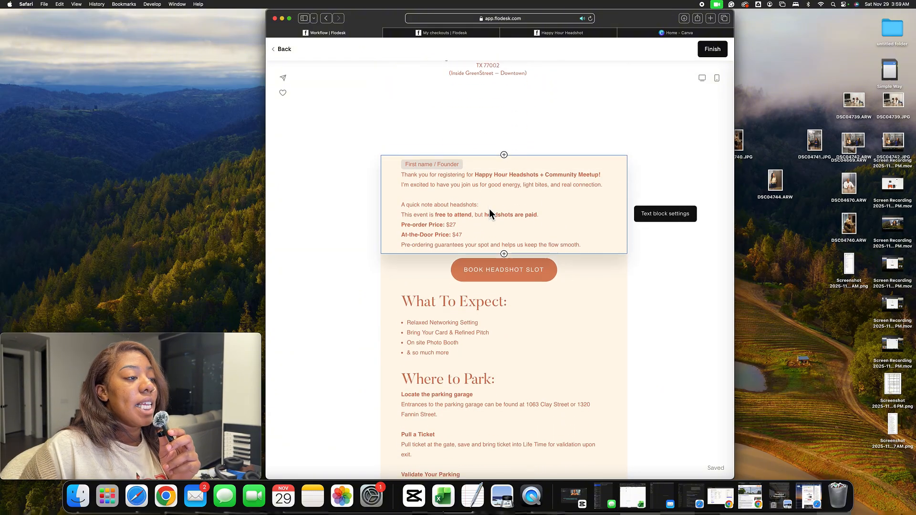
scroll(542, 223, "down", 4)
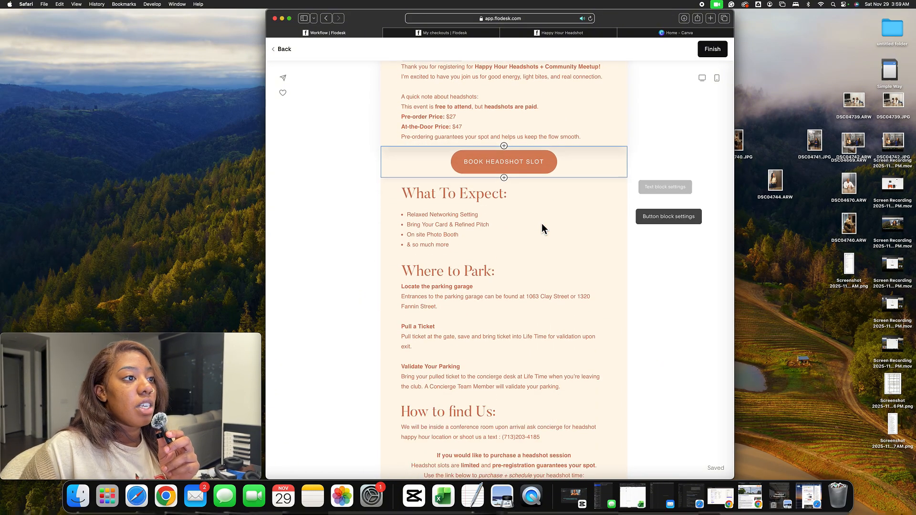
scroll(528, 236, "down", 2)
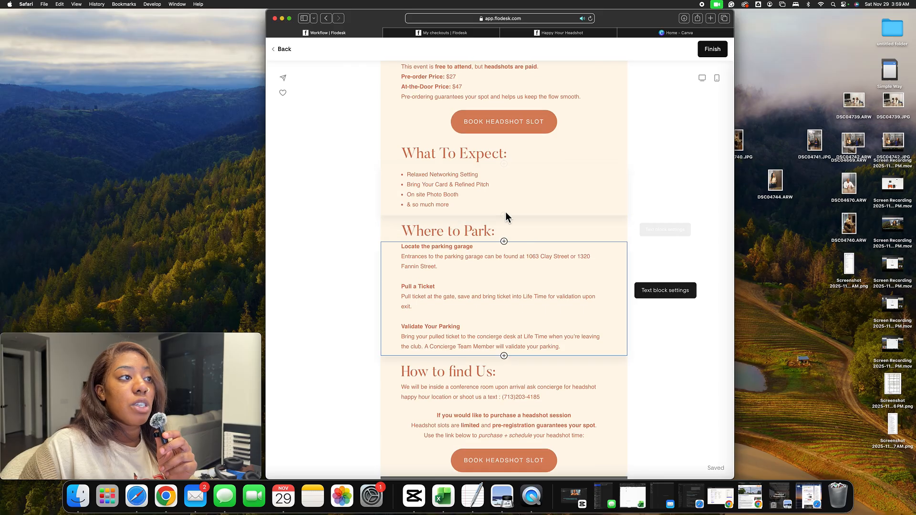
scroll(509, 195, "down", 1)
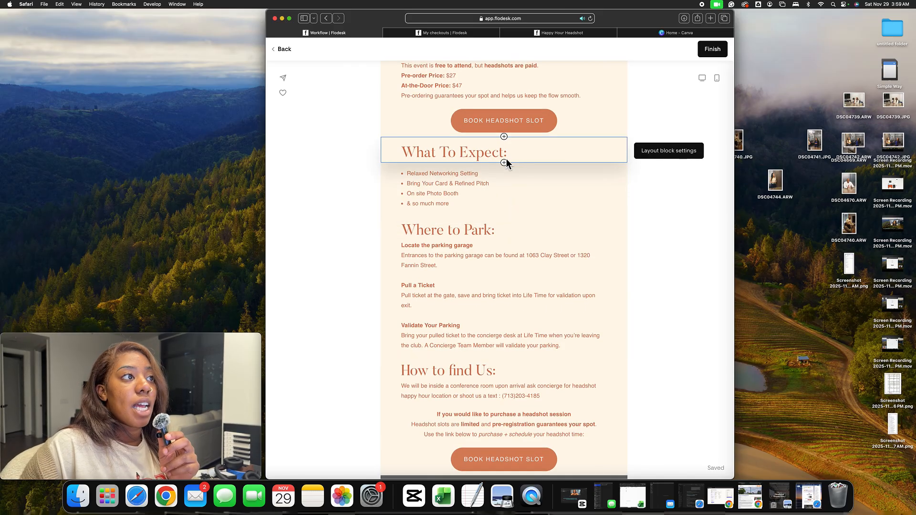
scroll(499, 146, "up", 2)
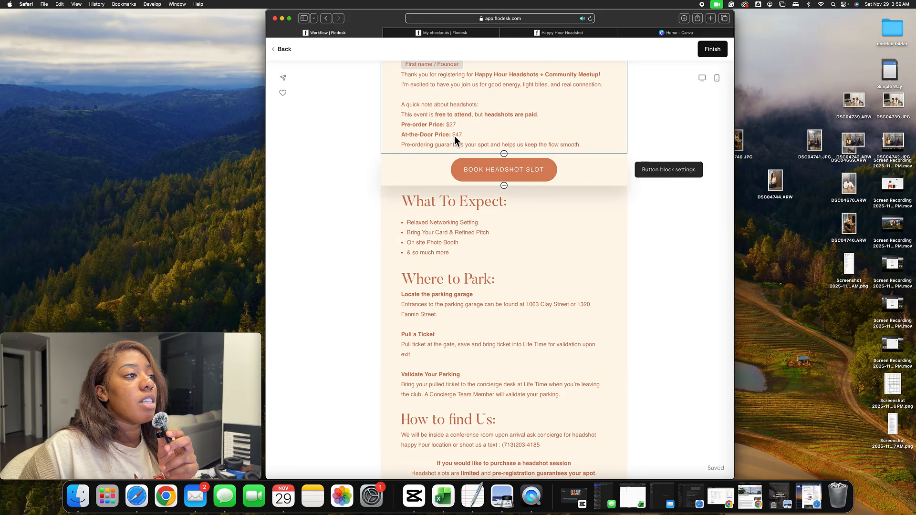
scroll(489, 176, "down", 5)
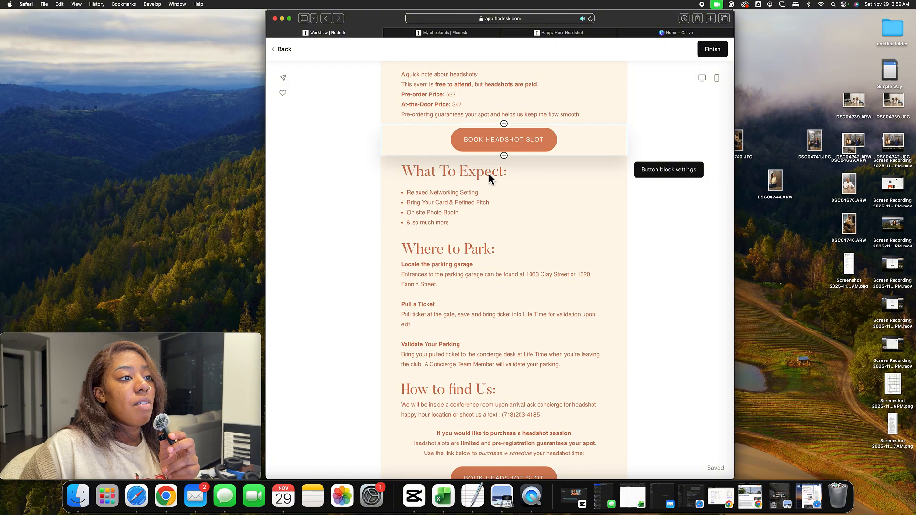
scroll(488, 178, "down", 15)
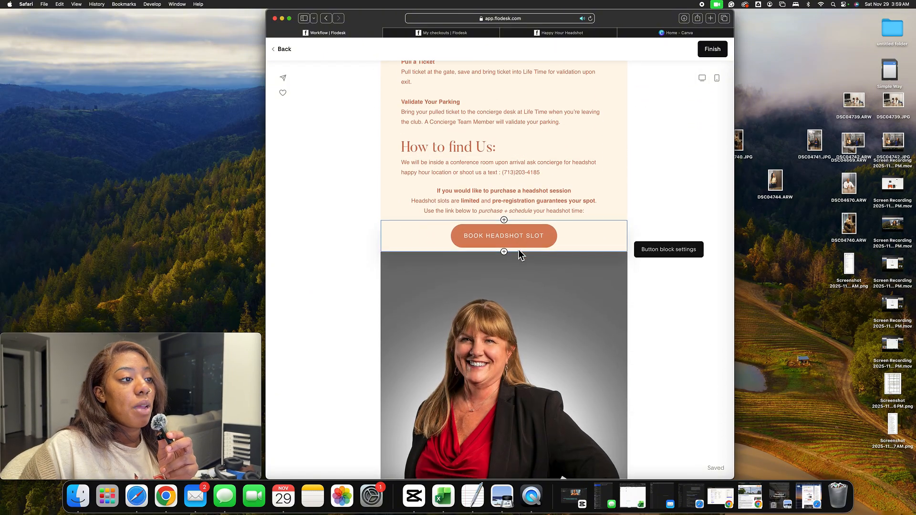
scroll(519, 253, "down", 4)
scroll(519, 253, "up", 6)
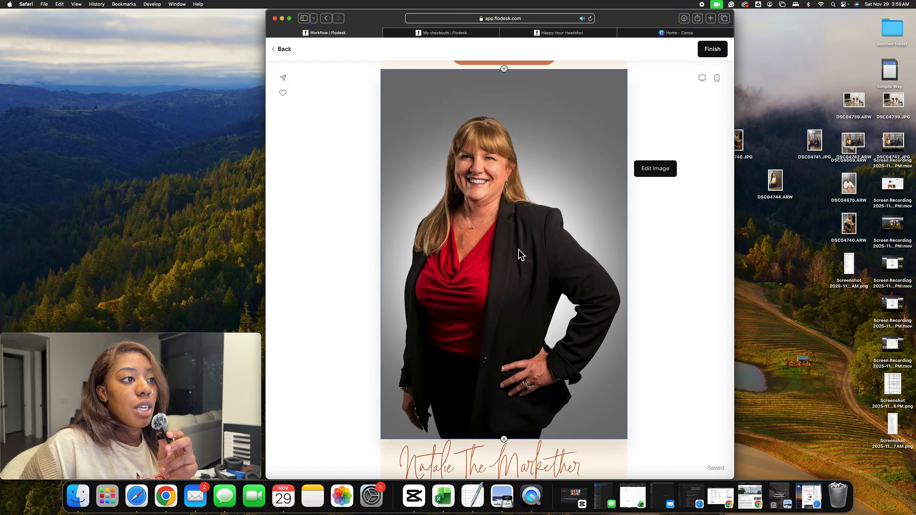
scroll(519, 251, "down", 7)
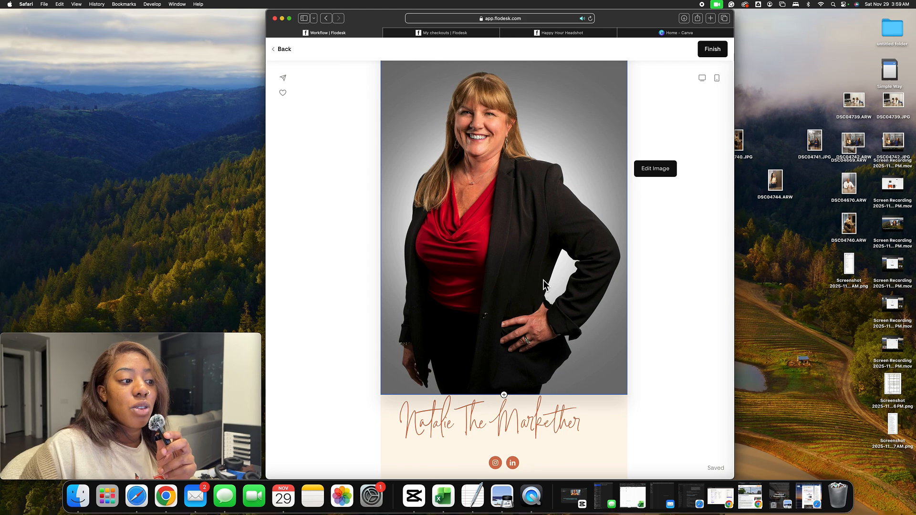
scroll(558, 296, "up", 1)
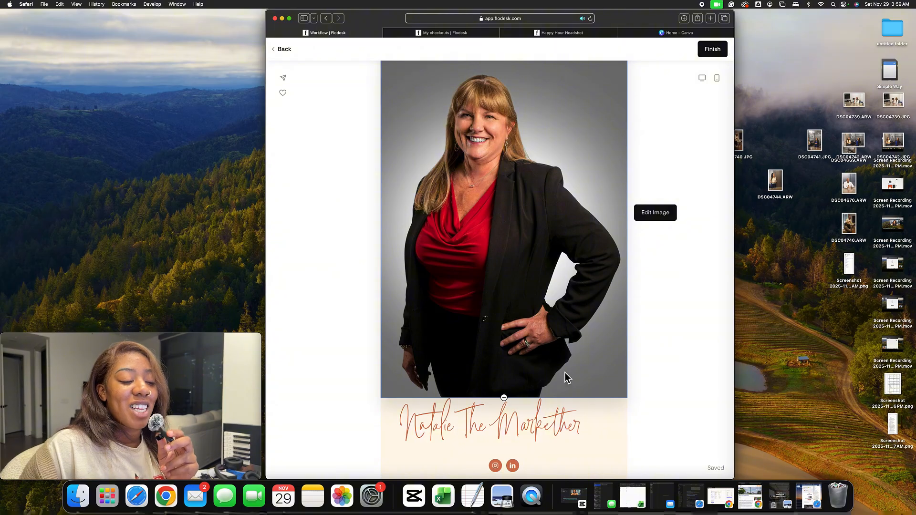
scroll(555, 330, "down", 15)
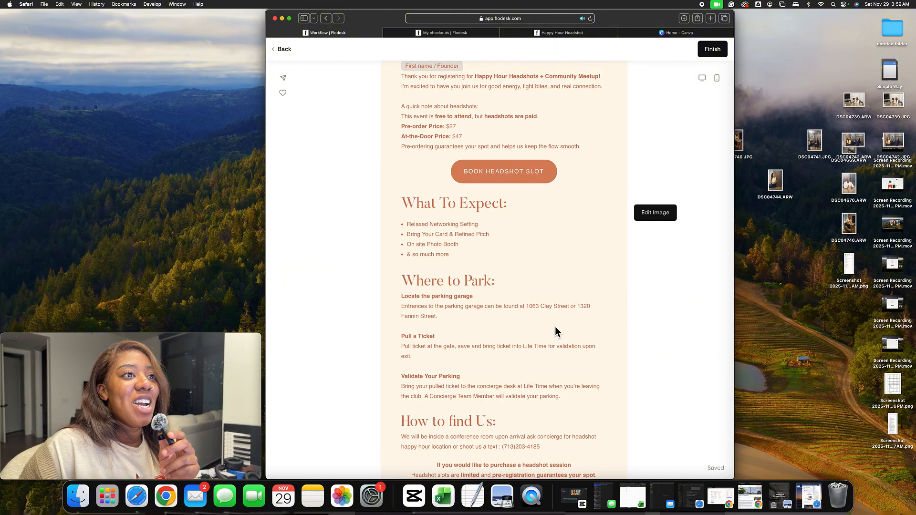
scroll(554, 326, "up", 10)
scroll(517, 262, "down", 1)
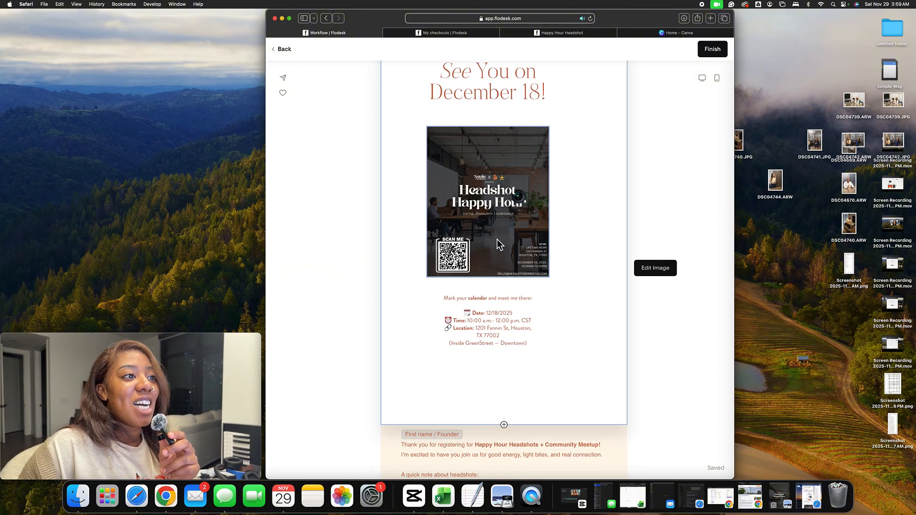
left_click(284, 49)
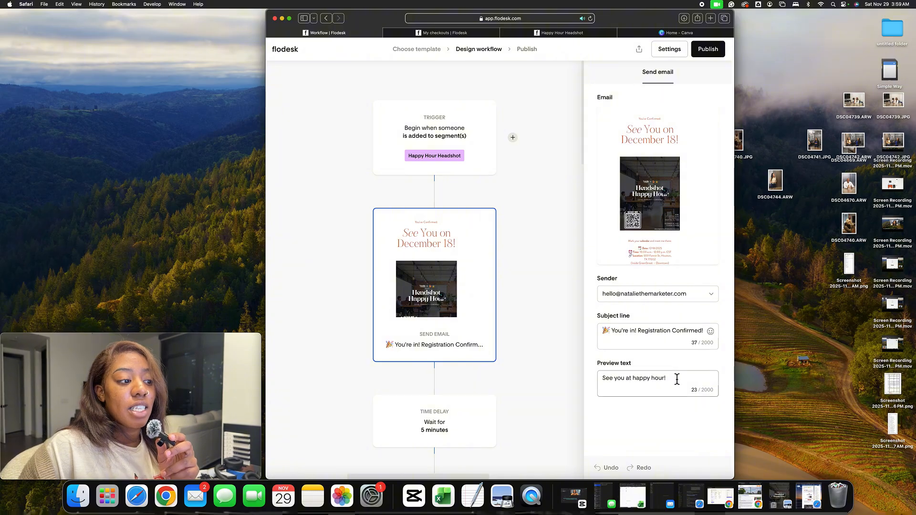
Scroll down the workflow and select the No-branch email step "I think you forgot something..." to view its details
scroll(512, 351, "down", 3)
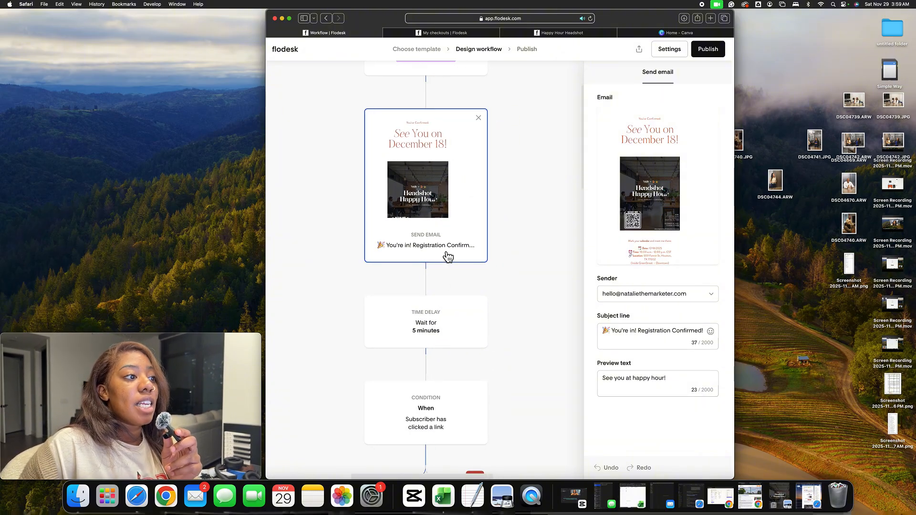
scroll(448, 267, "down", 2)
scroll(448, 257, "down", 4)
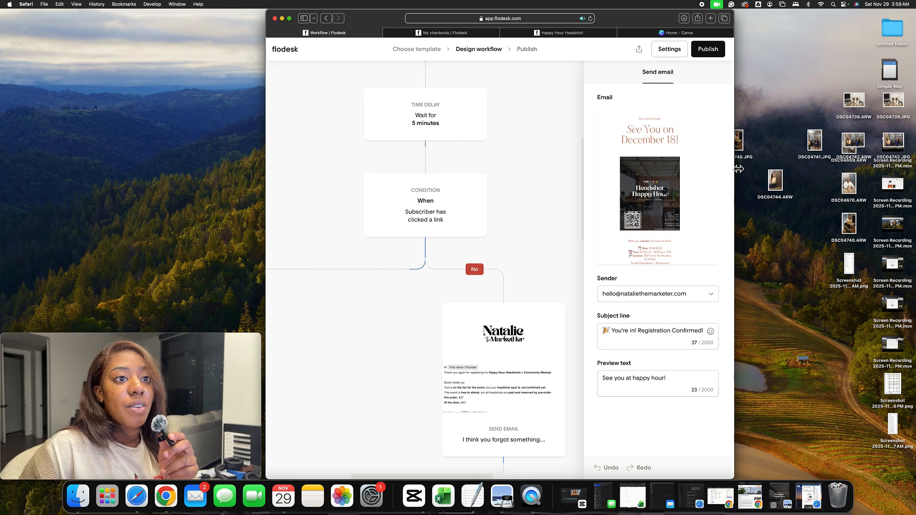
left_click_drag(737, 168, 880, 166)
scroll(530, 232, "down", 5)
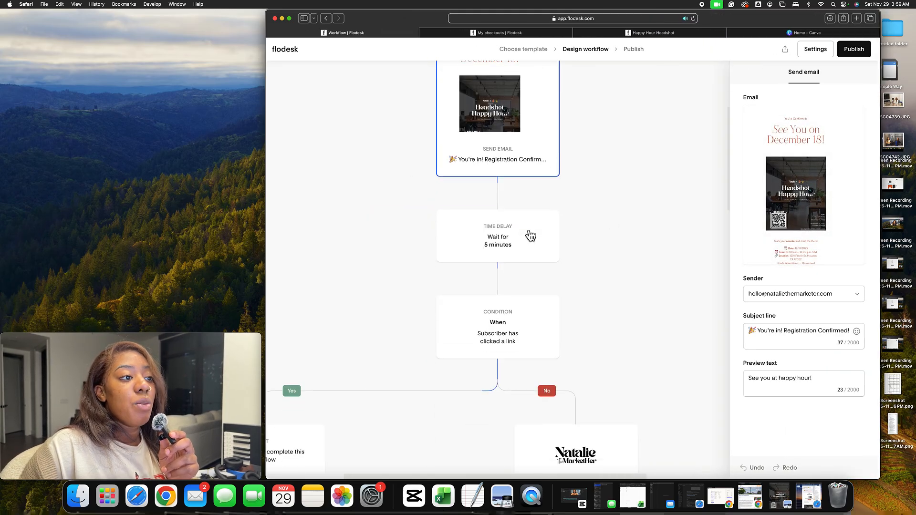
scroll(425, 298, "left", 5)
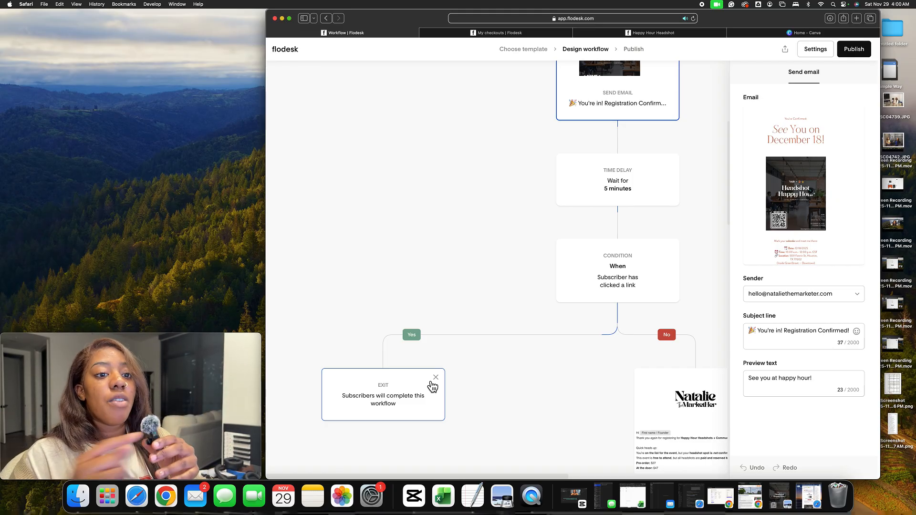
scroll(534, 310, "right", 5)
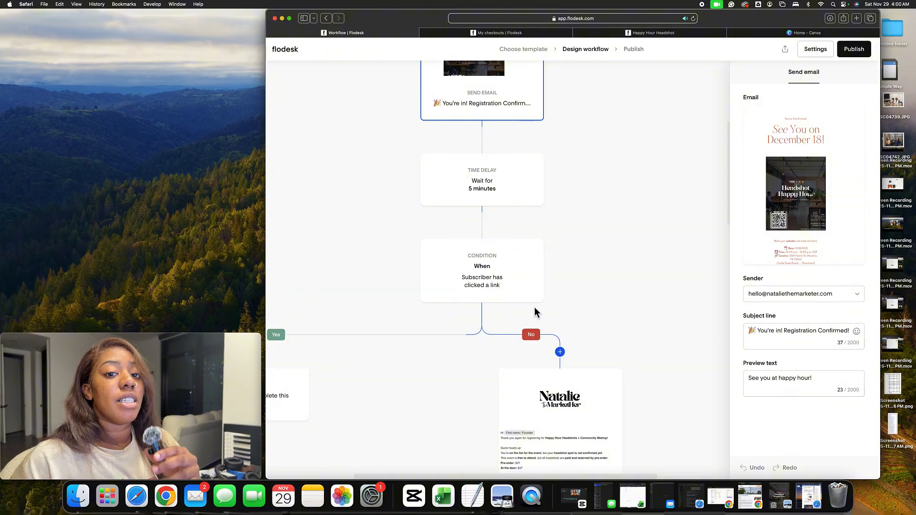
scroll(534, 313, "down", 4)
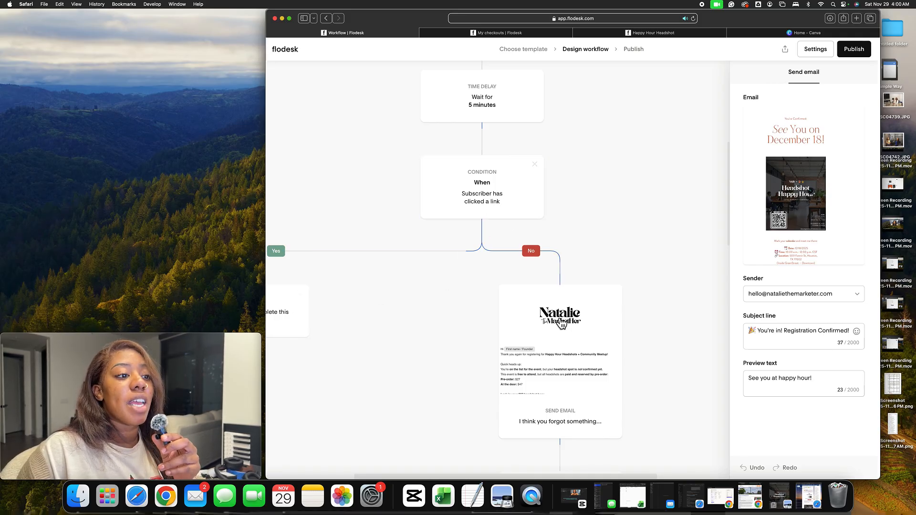
scroll(562, 323, "down", 2)
scroll(567, 316, "down", 1)
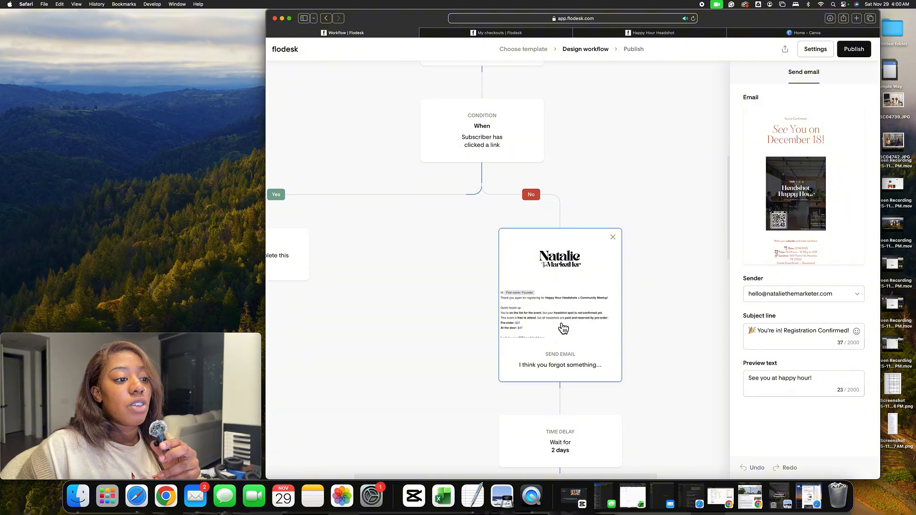
left_click(563, 328)
mouse_move(811, 186)
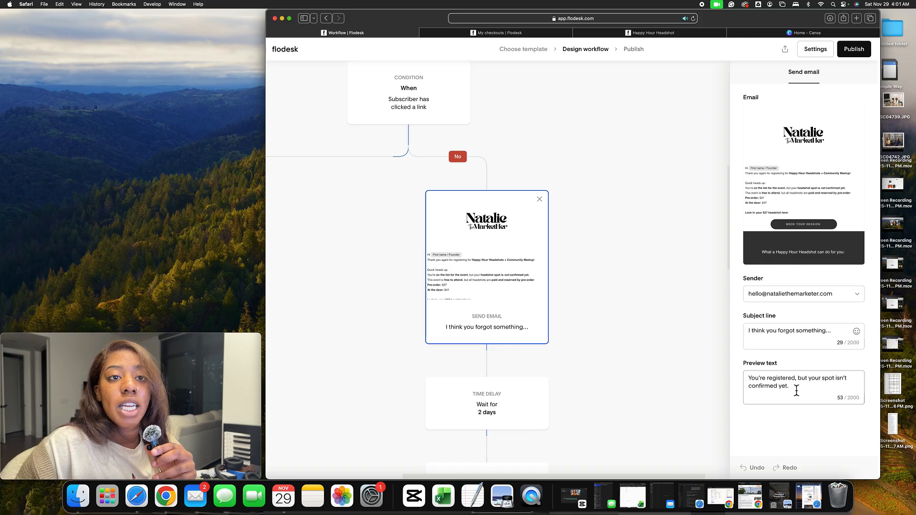
Scroll further and select the "Imagine Starting 2025 Already Right" email step to view its sender, subject and preview text
scroll(531, 358, "down", 5)
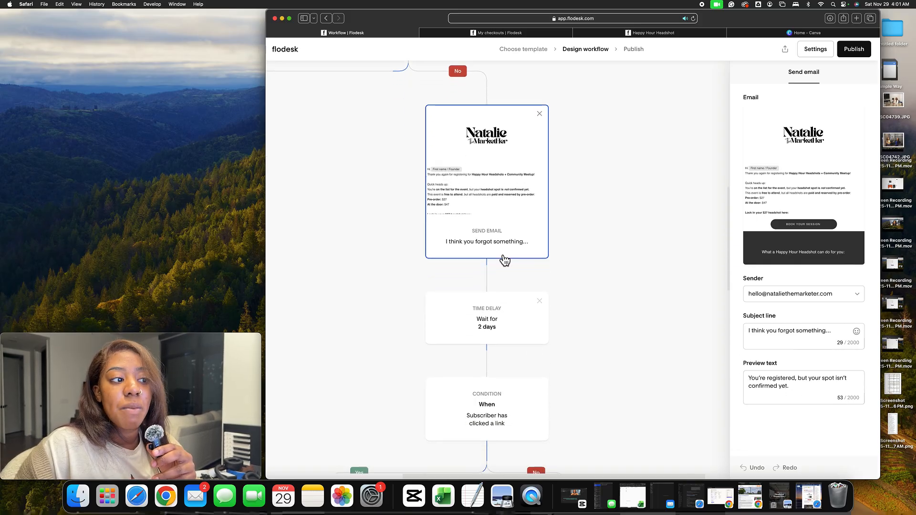
scroll(504, 304, "down", 3)
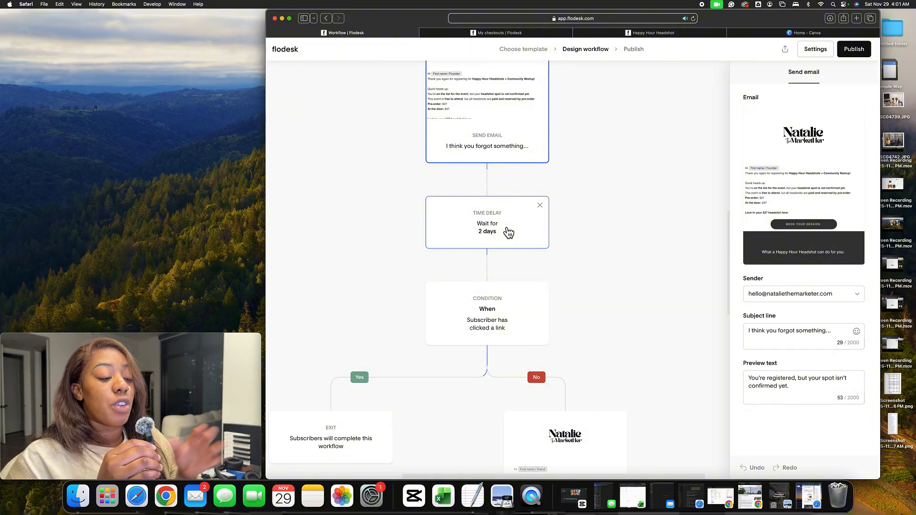
scroll(509, 233, "down", 6)
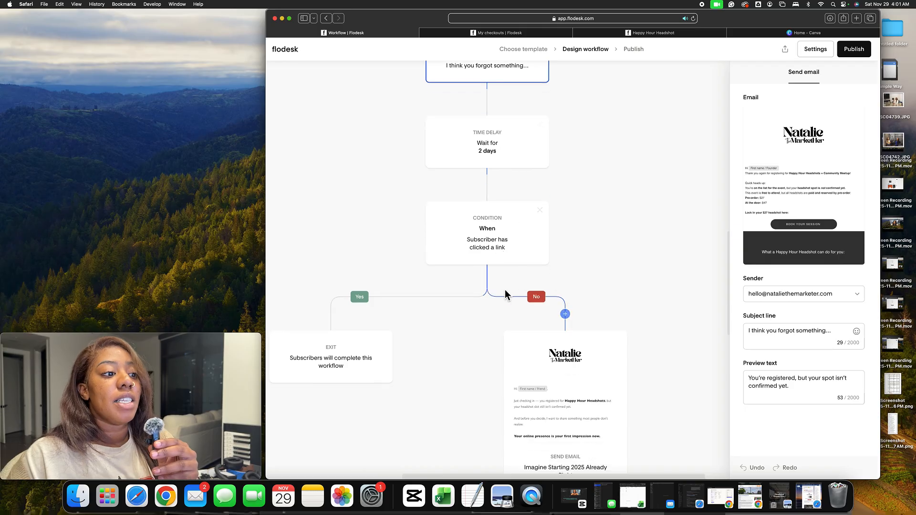
scroll(551, 304, "down", 2)
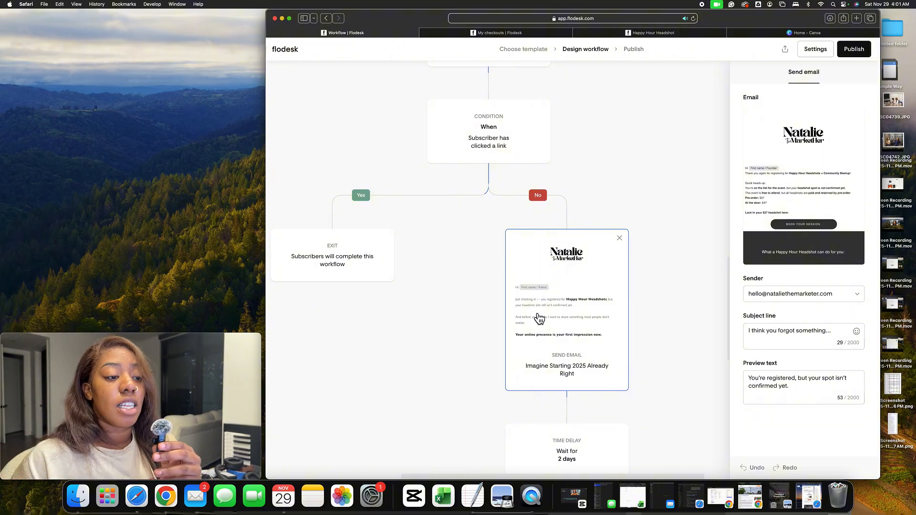
scroll(538, 318, "down", 5)
scroll(535, 317, "up", 3)
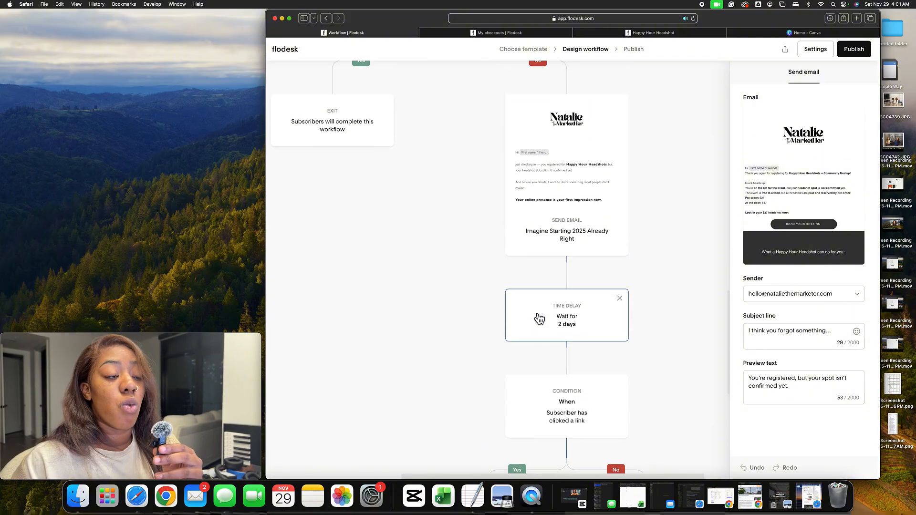
mouse_move(534, 312)
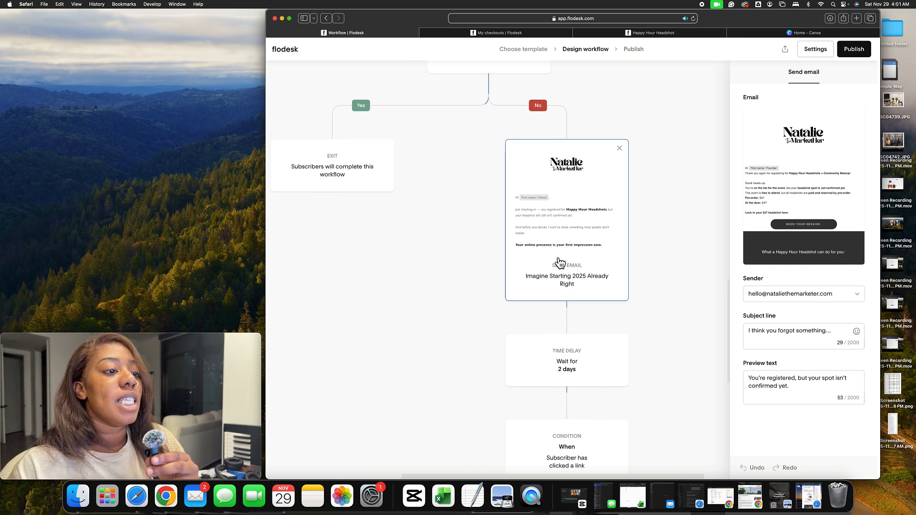
scroll(557, 262, "down", 1)
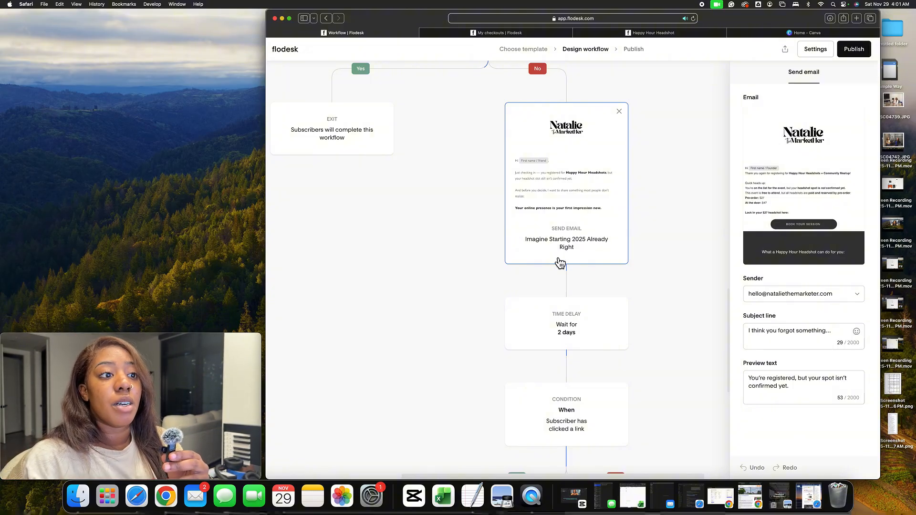
left_click(603, 231)
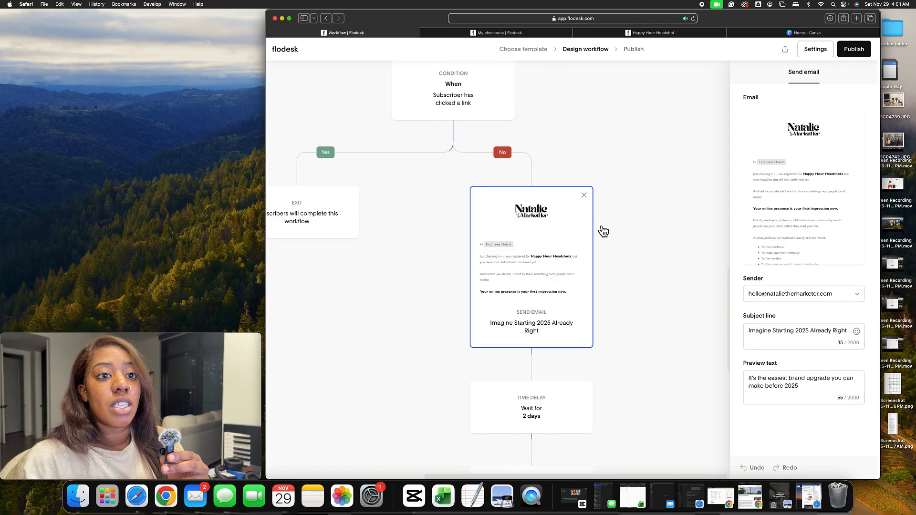
Scroll past that email and select the following 2-day time delay step
scroll(567, 285, "down", 5)
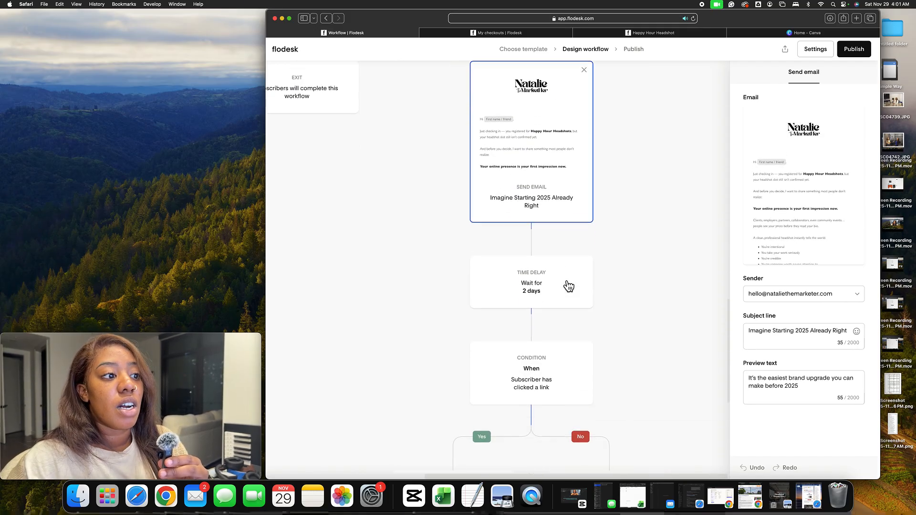
scroll(568, 286, "down", 2)
scroll(567, 285, "up", 7)
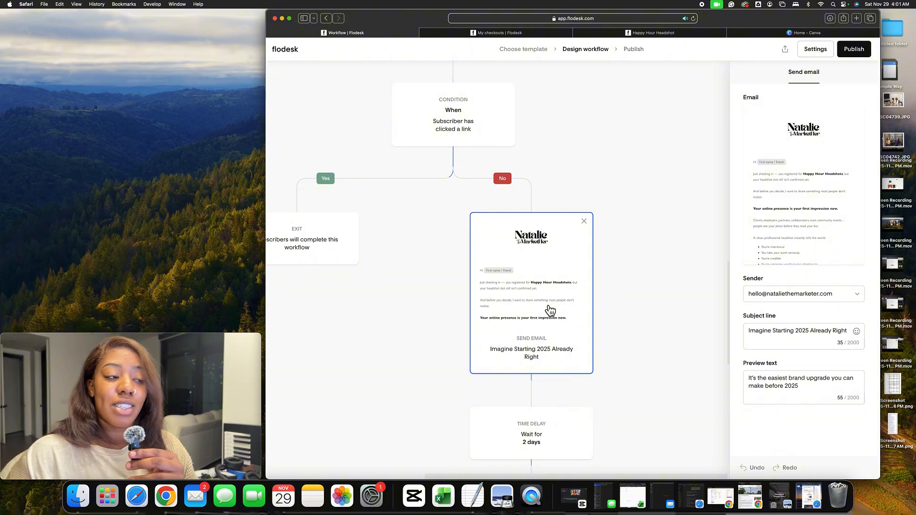
scroll(550, 311, "down", 2)
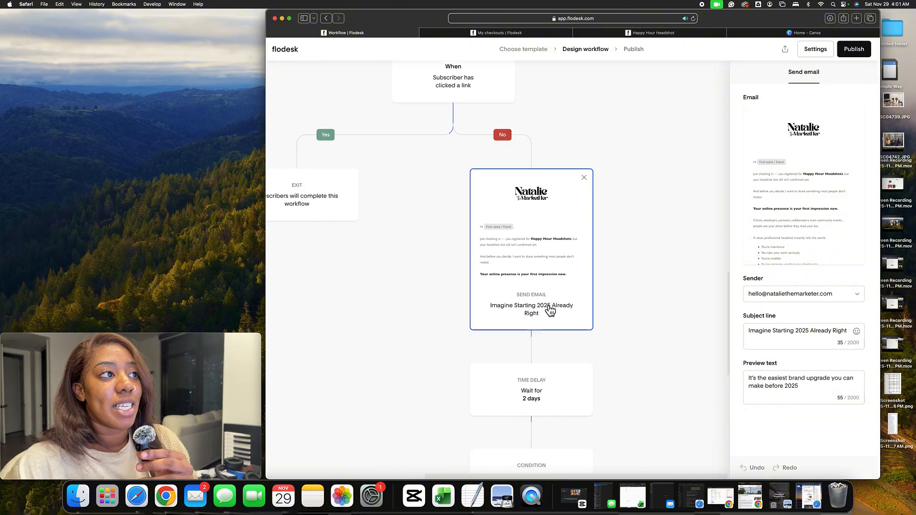
scroll(550, 310, "down", 2)
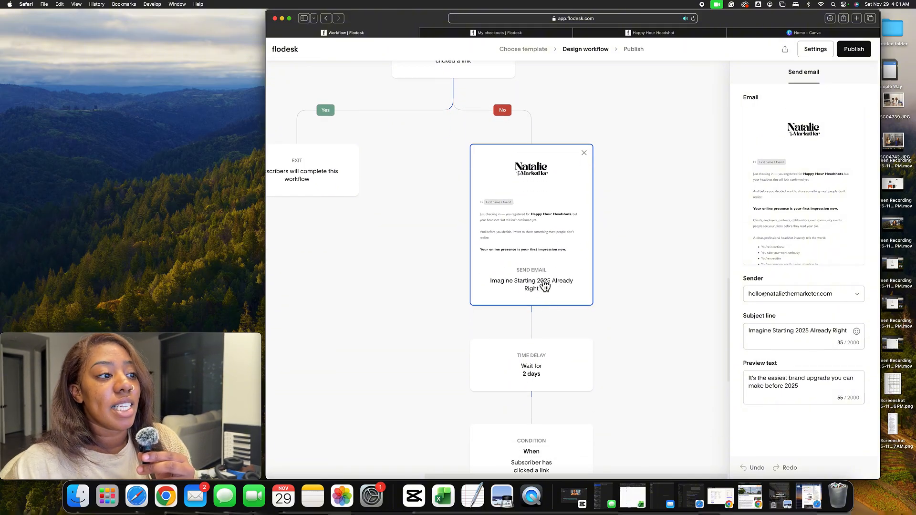
scroll(545, 285, "down", 1)
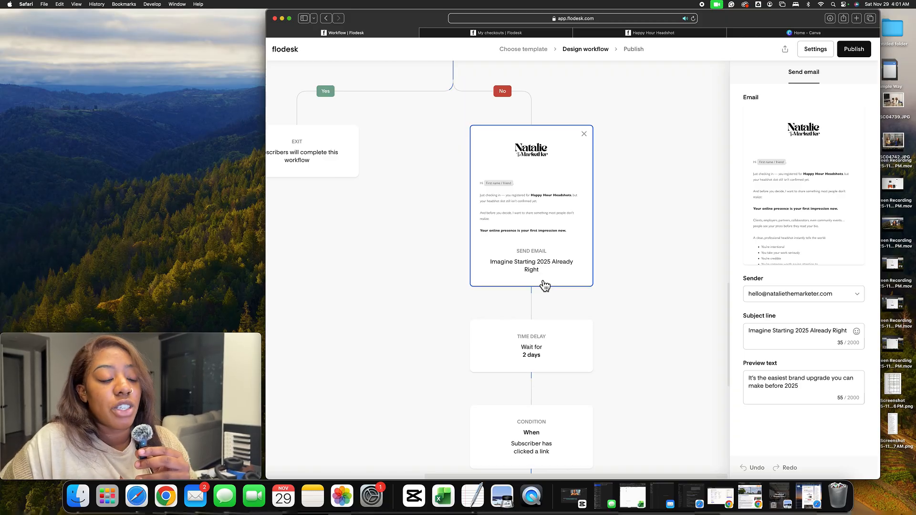
scroll(544, 285, "down", 3)
left_click(543, 287)
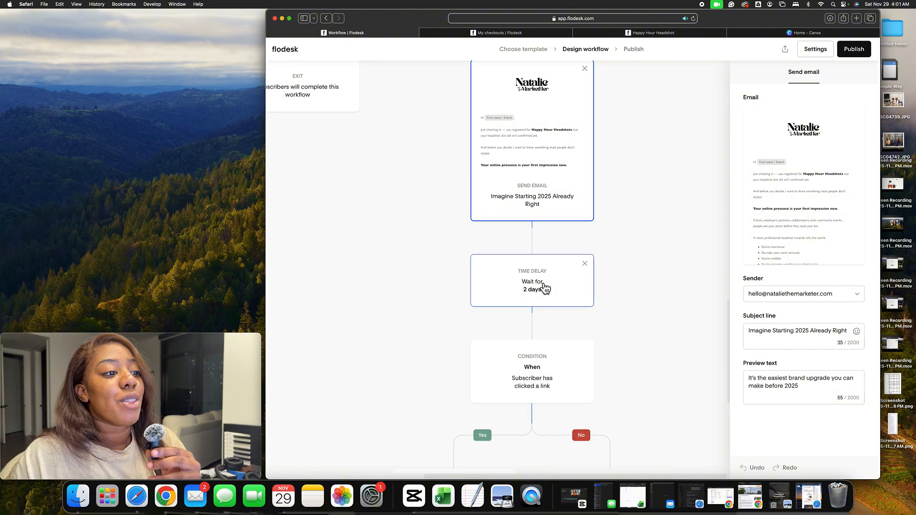
Scroll to the final branch and select the "I've got a surprise for you... but don't tell anyone" email step
scroll(548, 288, "down", 3)
scroll(553, 293, "down", 4)
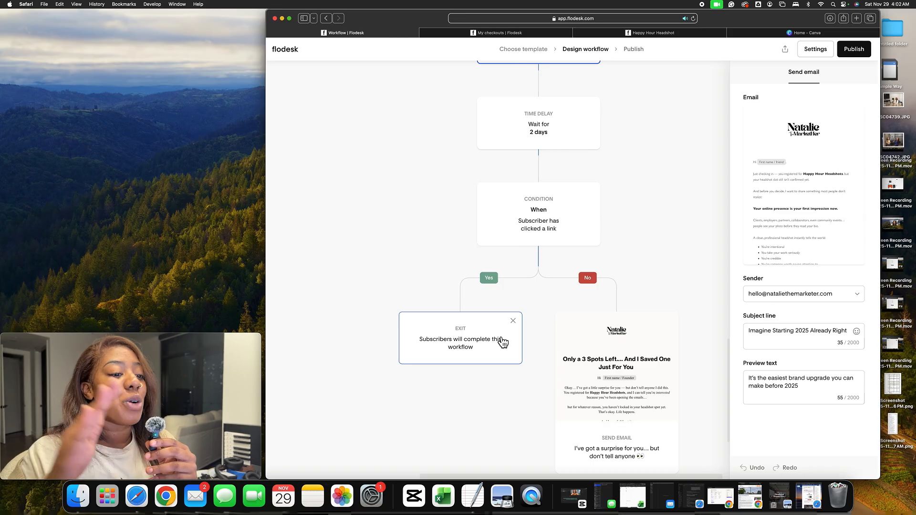
scroll(587, 330, "down", 3)
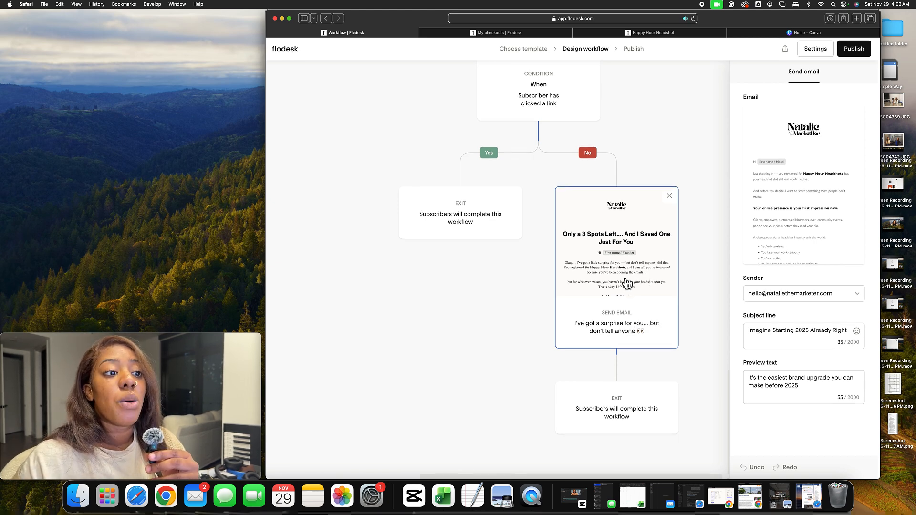
scroll(645, 301, "up", 1)
scroll(646, 301, "up", 3)
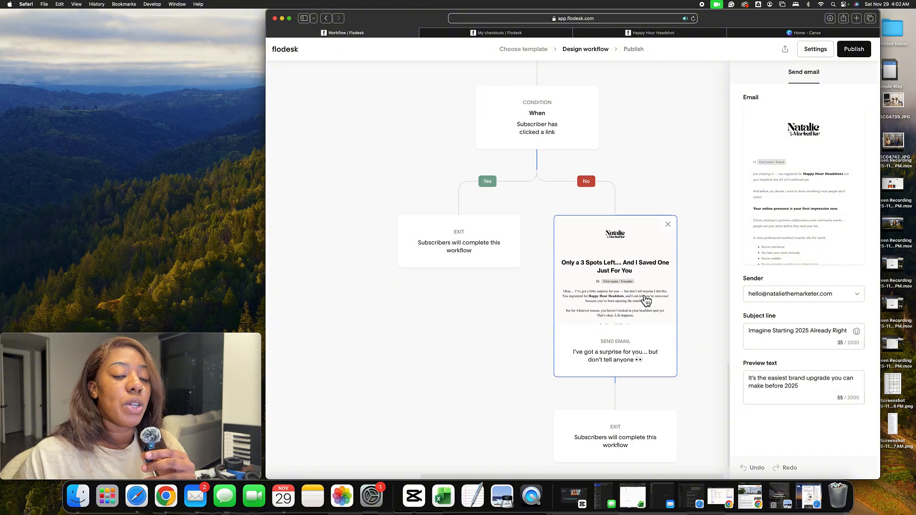
scroll(646, 300, "down", 3)
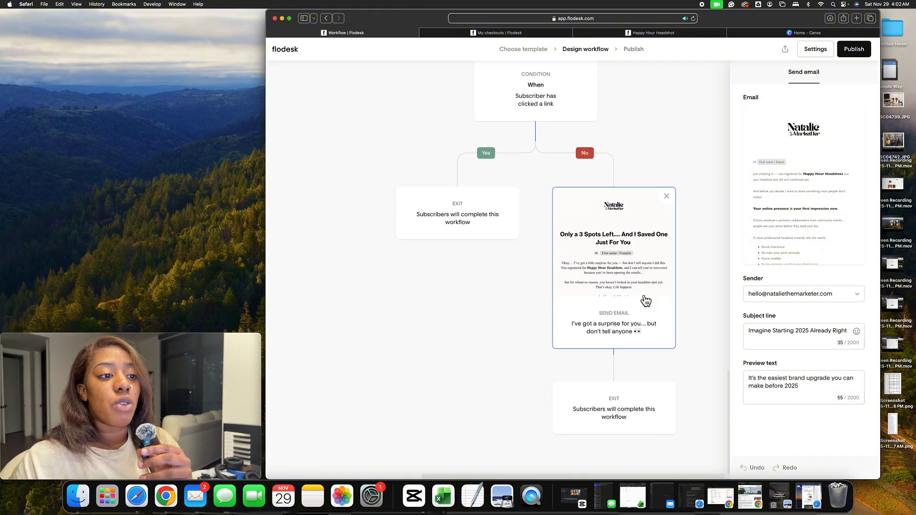
left_click(646, 301)
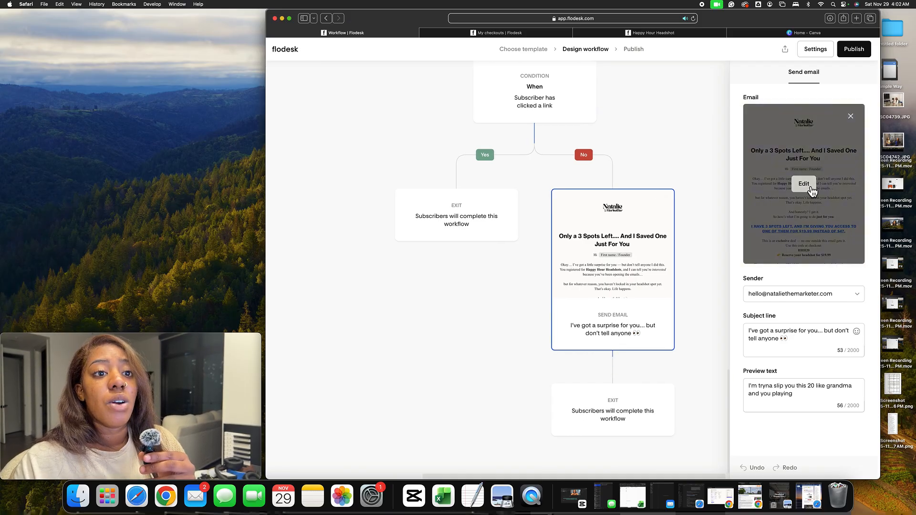
Open that email in the editor, read through its offer, countdown and button, and finish back to the workflow
left_click(805, 186)
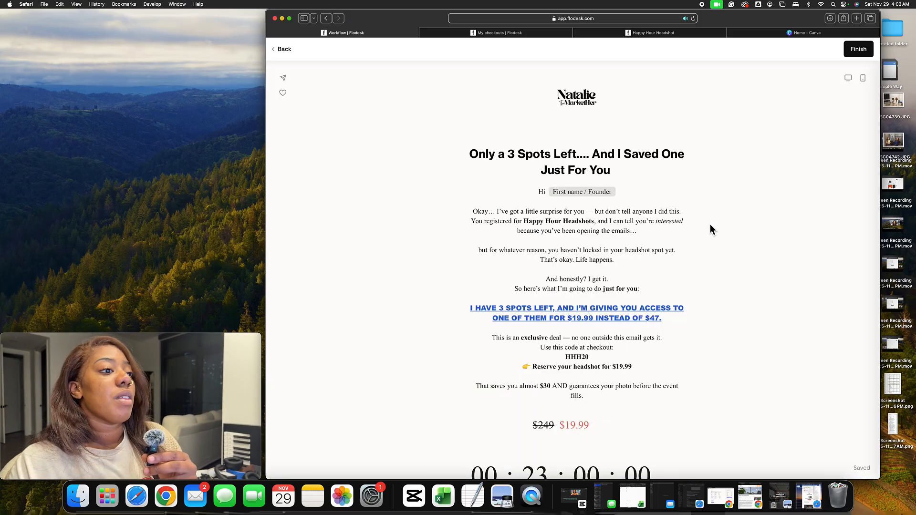
scroll(710, 228, "down", 7)
scroll(710, 228, "up", 3)
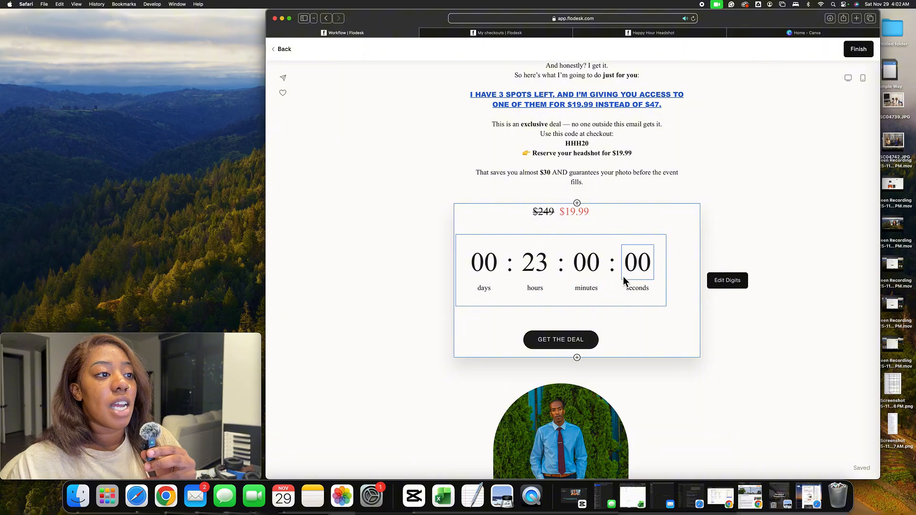
scroll(610, 284, "down", 2)
scroll(610, 284, "up", 2)
scroll(610, 285, "up", 10)
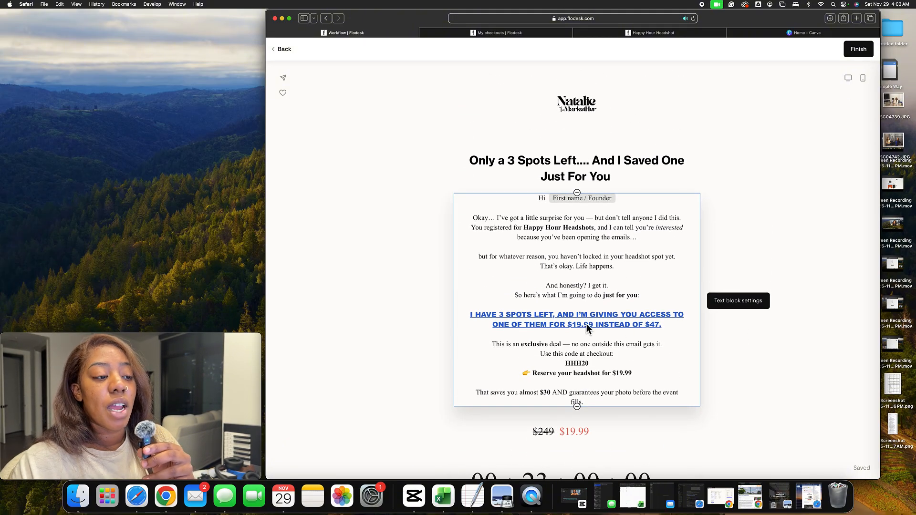
scroll(586, 322, "down", 5)
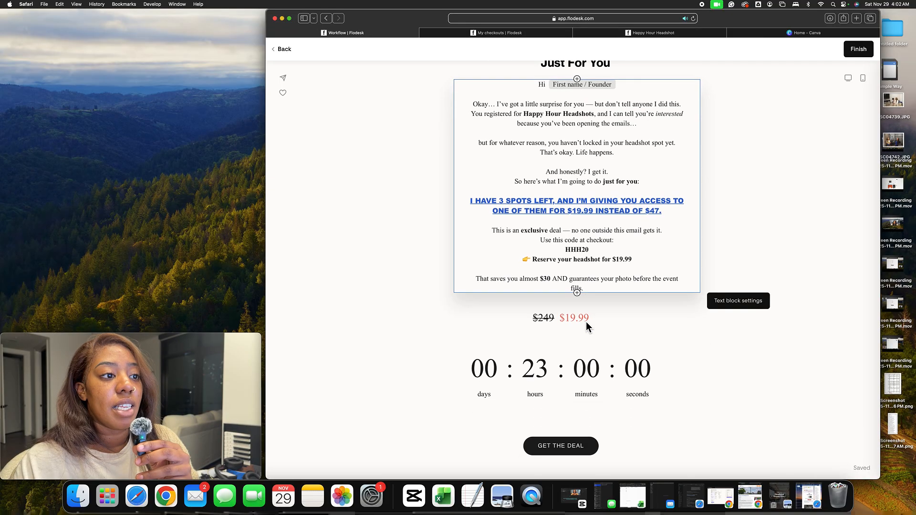
scroll(577, 286, "down", 8)
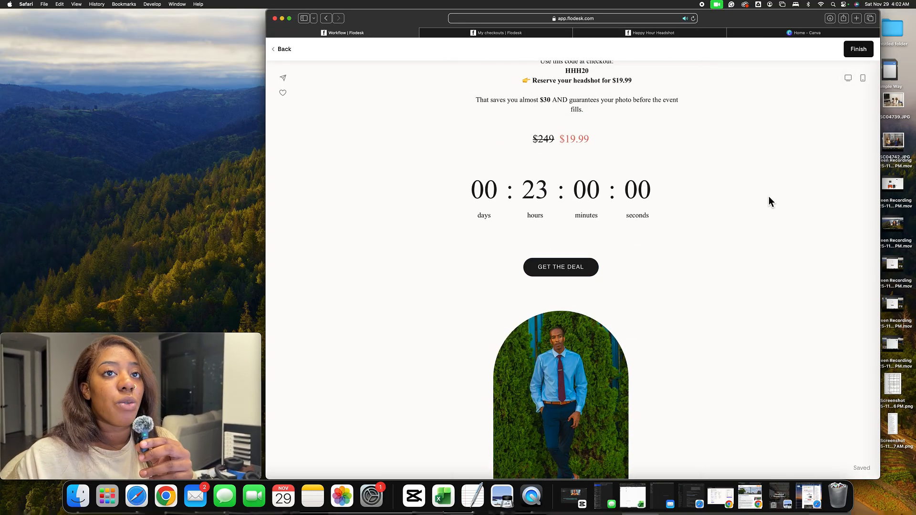
left_click(859, 50)
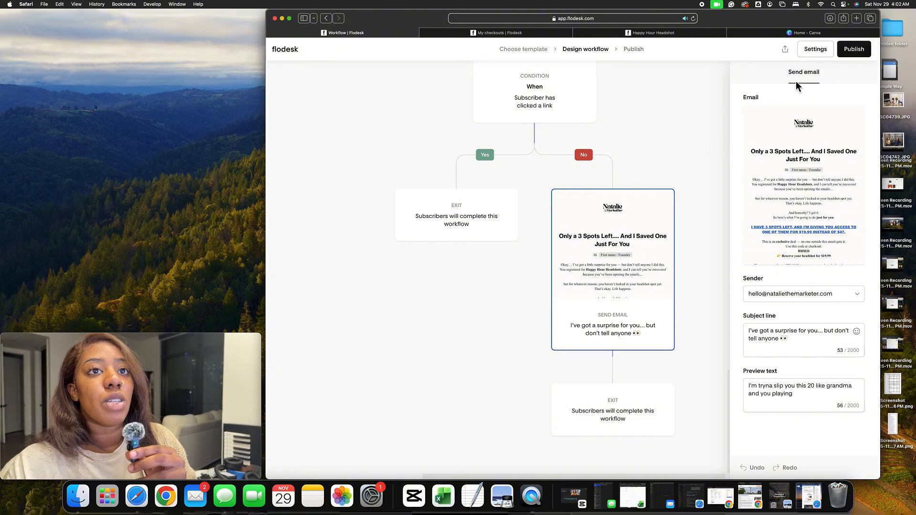
Publish the Headshot Happy Hour Workflow and confirm the publishing
left_click(863, 56)
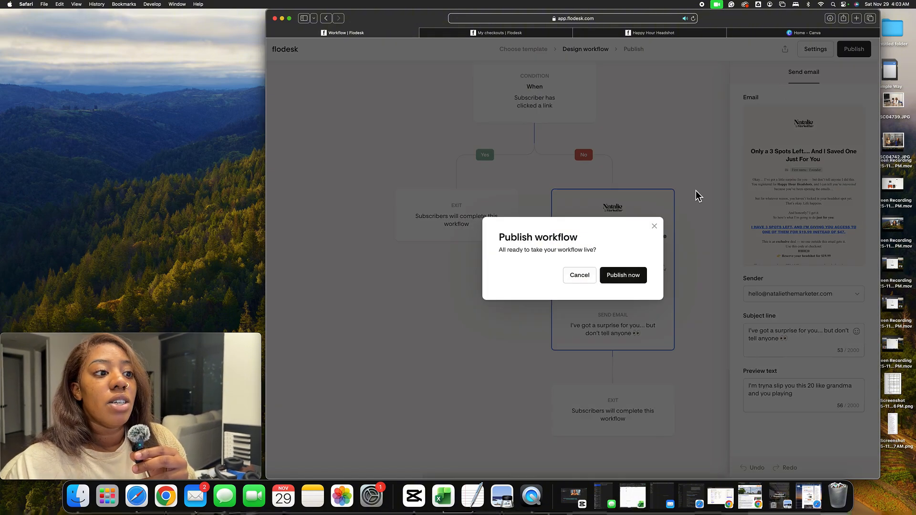
left_click(636, 274)
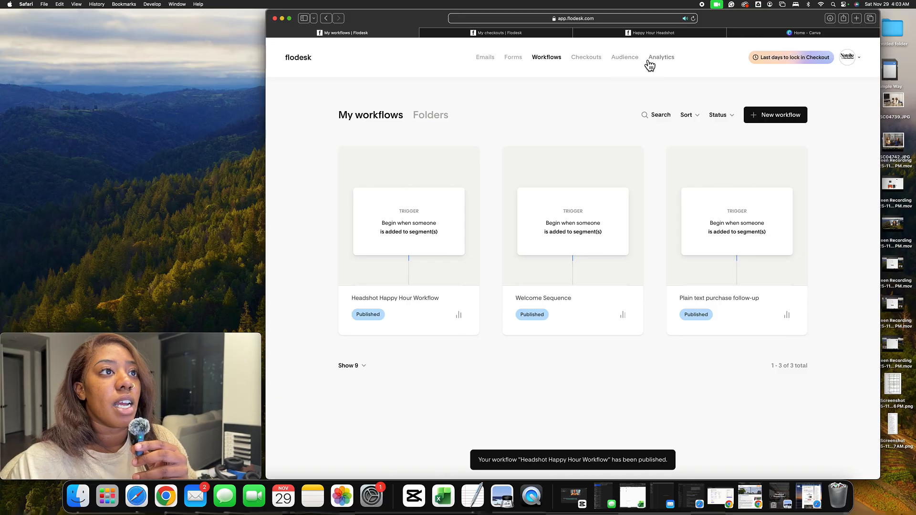
Open the Headshot Happy Hour checkout's sales page in the editor
left_click(592, 59)
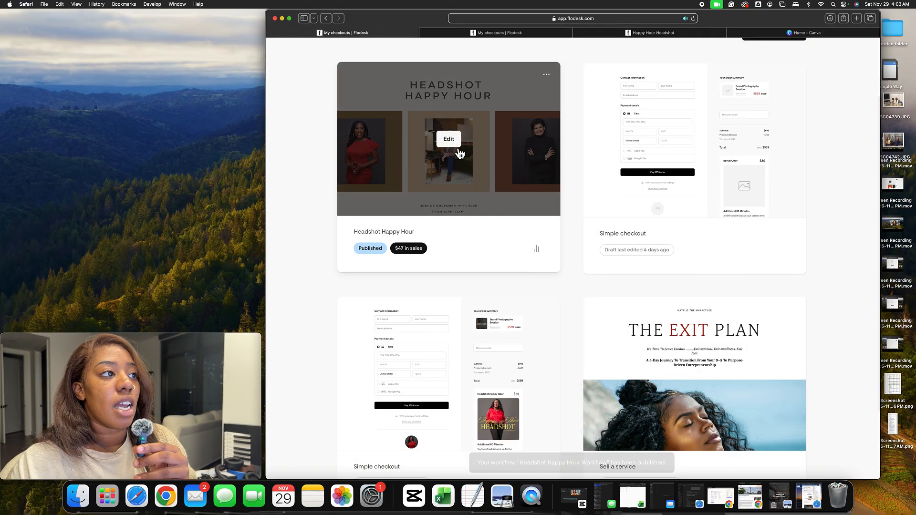
left_click(451, 146)
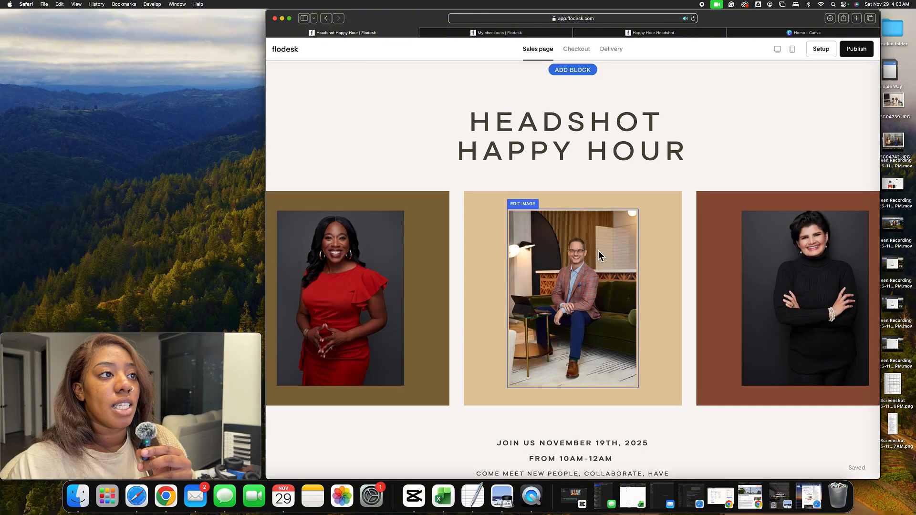
scroll(621, 178, "down", 5)
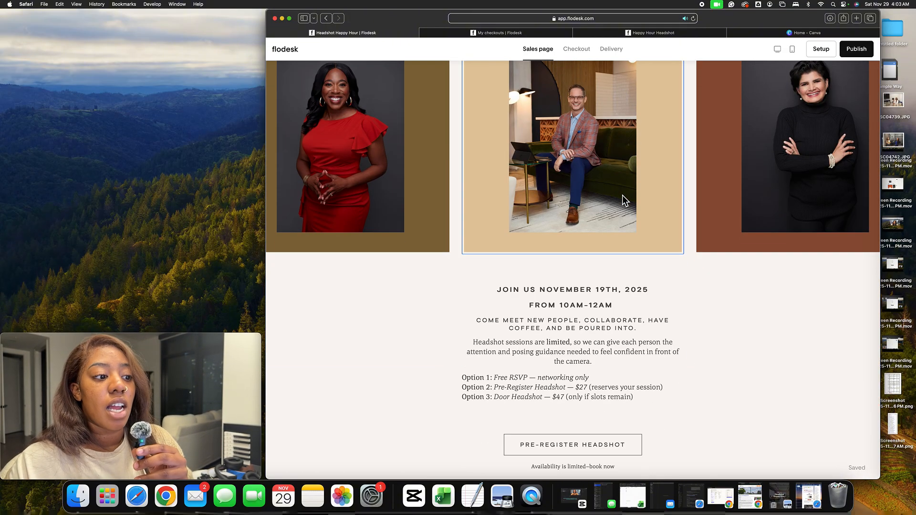
Change the event date heading to "JOIN US DECEMBER 18TH, 2025"
left_click(607, 294)
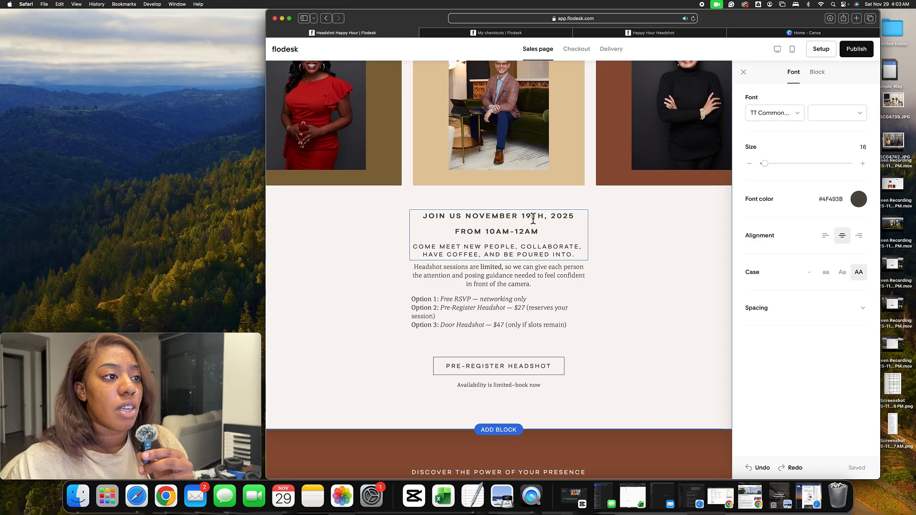
left_click(494, 217)
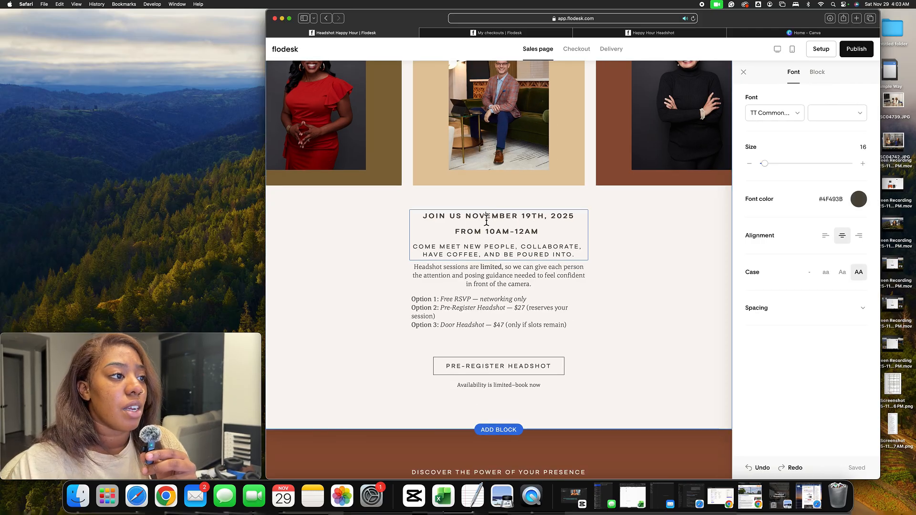
key("BackSpace")
key("BackSpace")
key("BackSpace")
key("BackSpace")
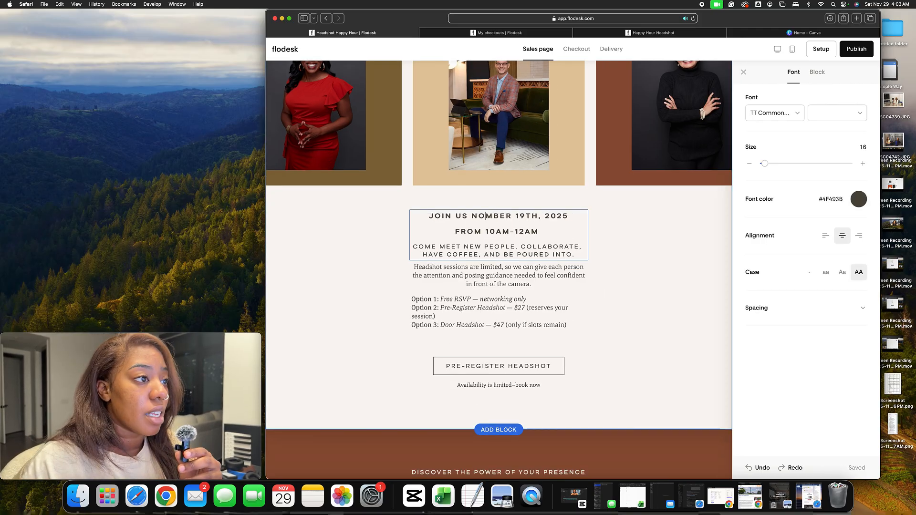
type("DECEM")
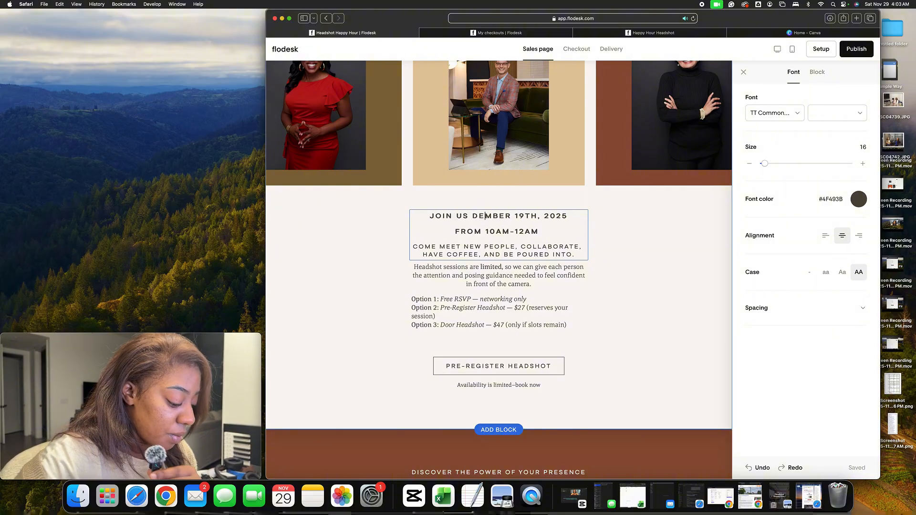
type("BER")
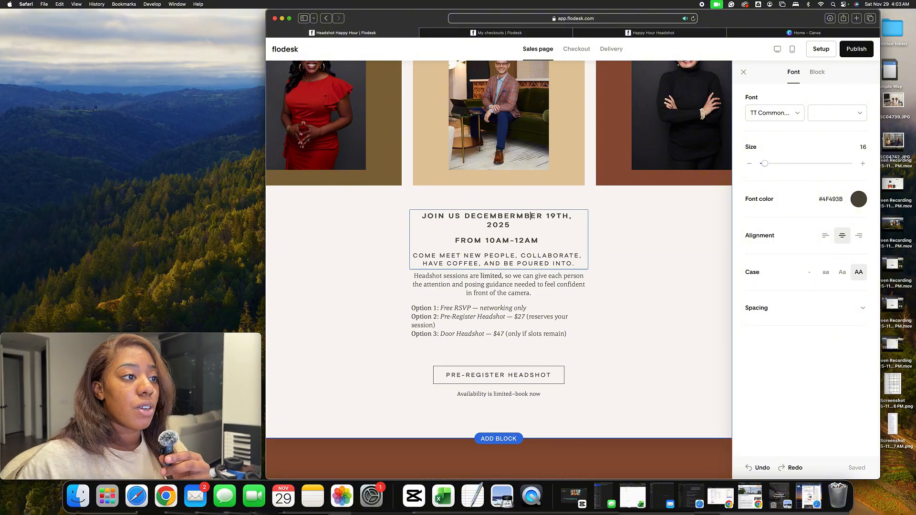
key("BackSpace")
key("BackSpace")
key("BackSpace")
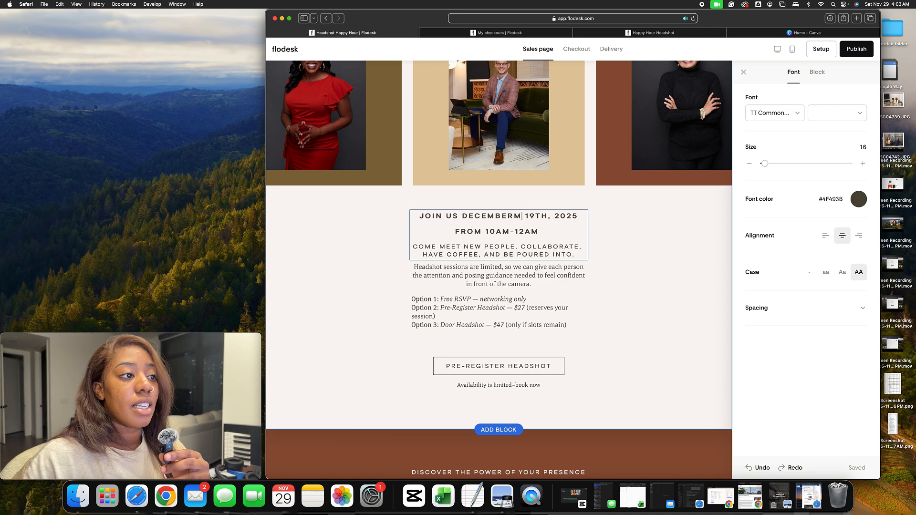
key("BackSpace")
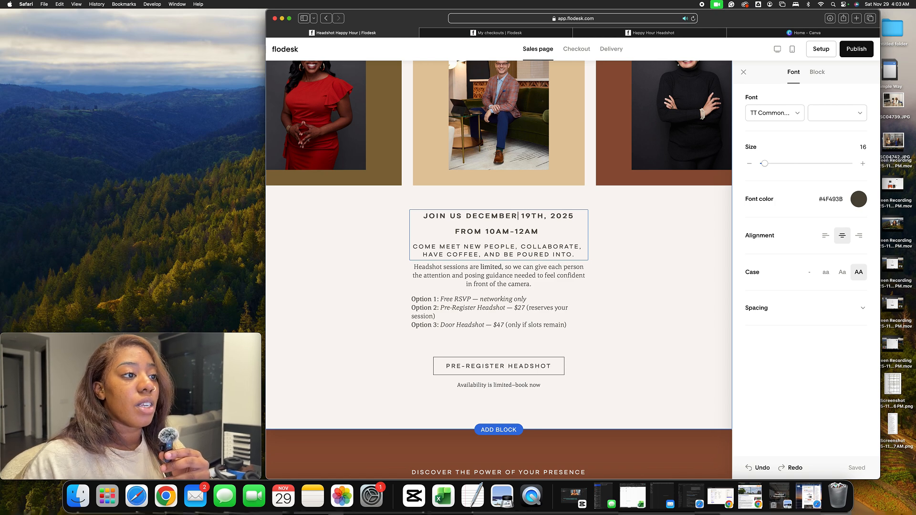
left_click(533, 219)
key("BackSpace")
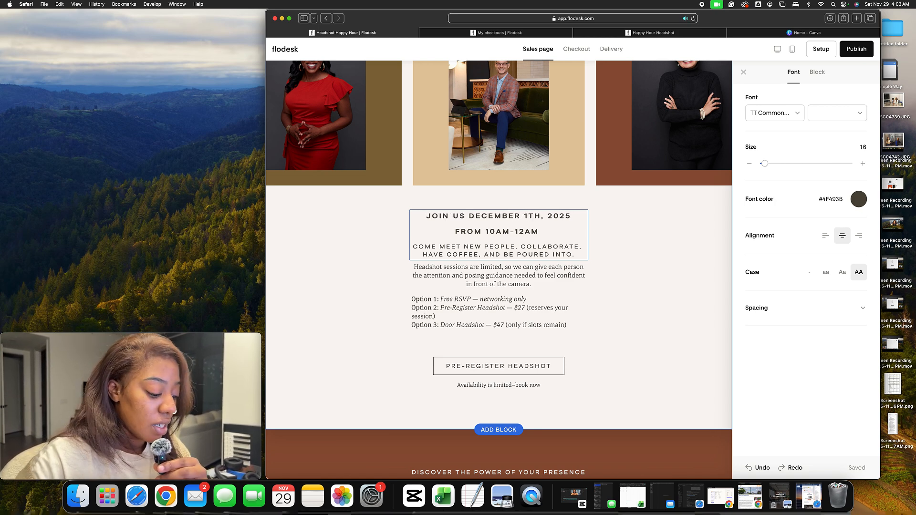
type("8")
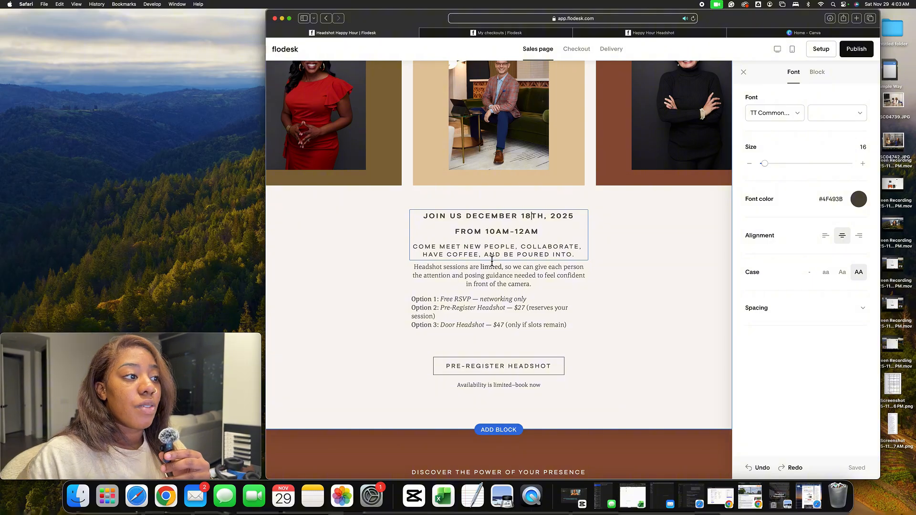
Review the rest of the sales page and select the Pre-Register Headshot button
scroll(525, 258, "down", 5)
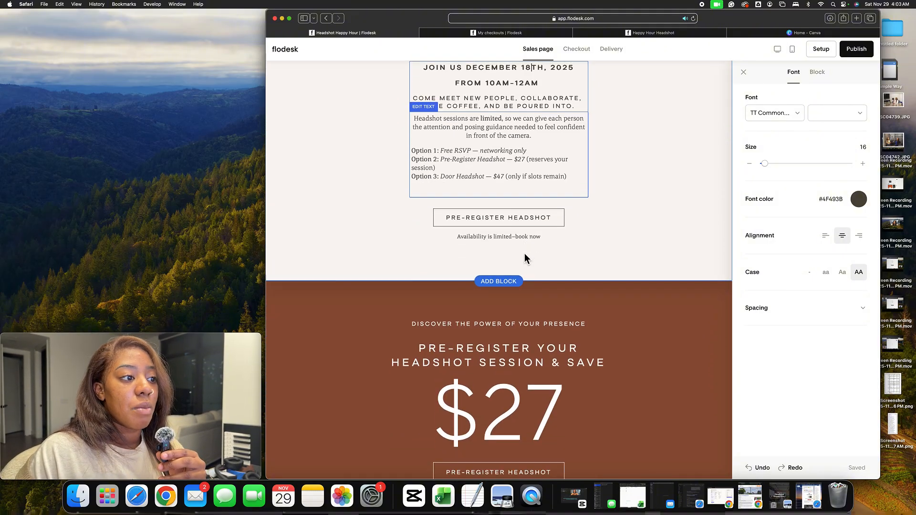
scroll(519, 276, "down", 3)
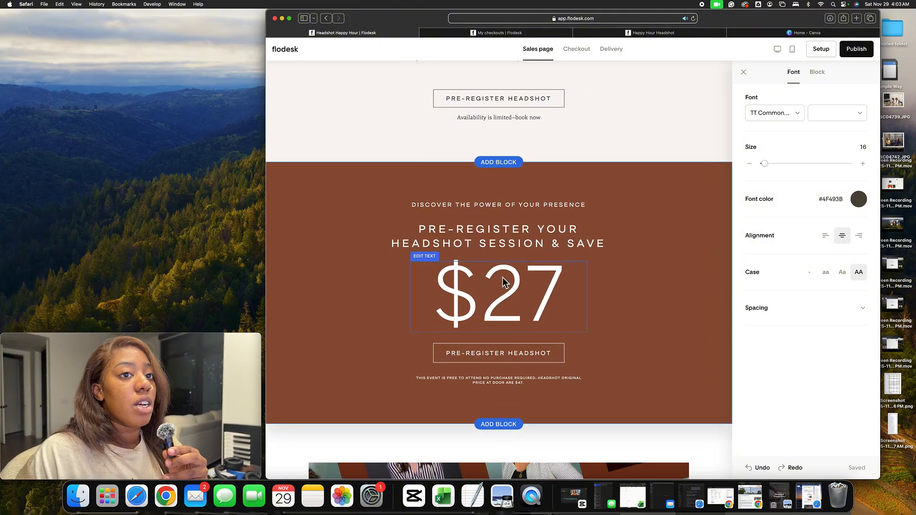
scroll(491, 260, "down", 15)
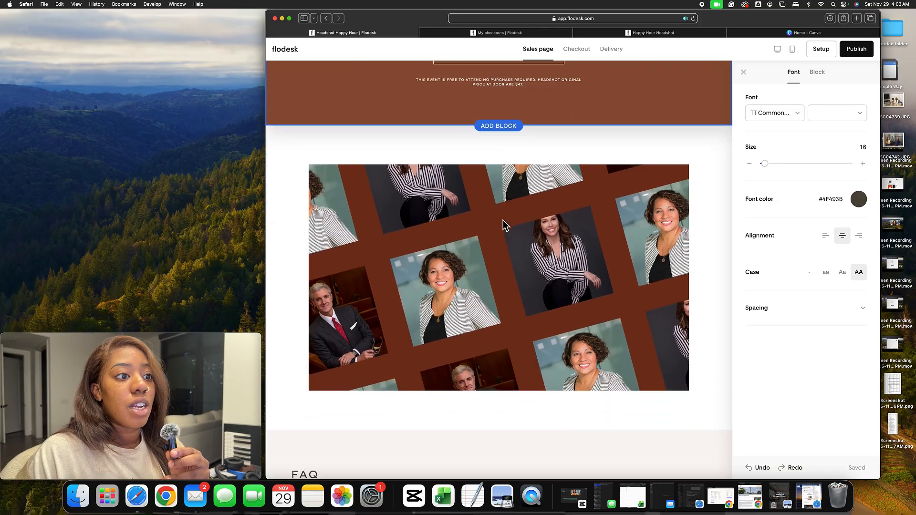
scroll(502, 219, "down", 4)
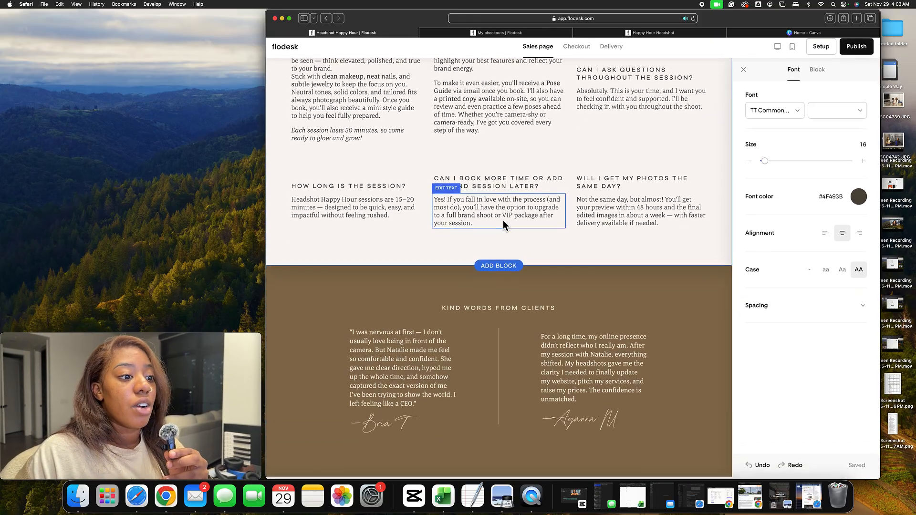
scroll(502, 219, "up", 15)
scroll(503, 220, "up", 11)
scroll(503, 220, "down", 8)
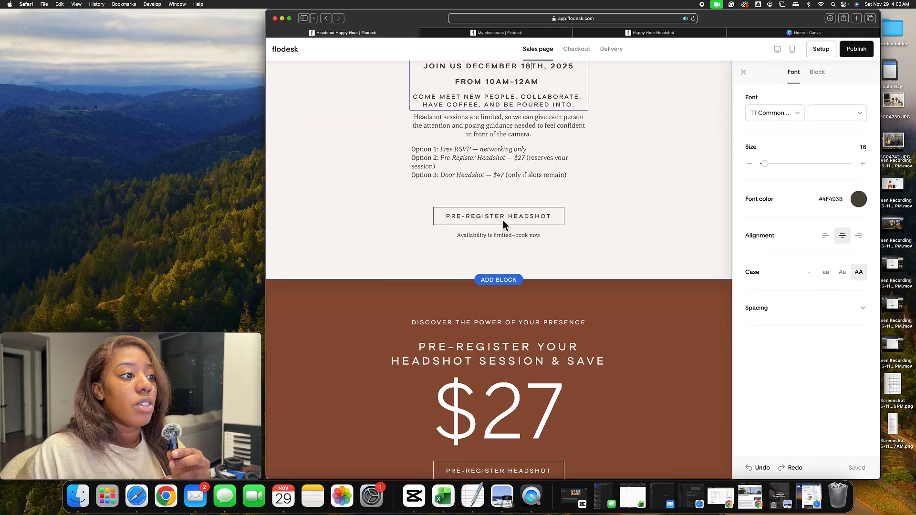
scroll(503, 220, "up", 3)
left_click(512, 275)
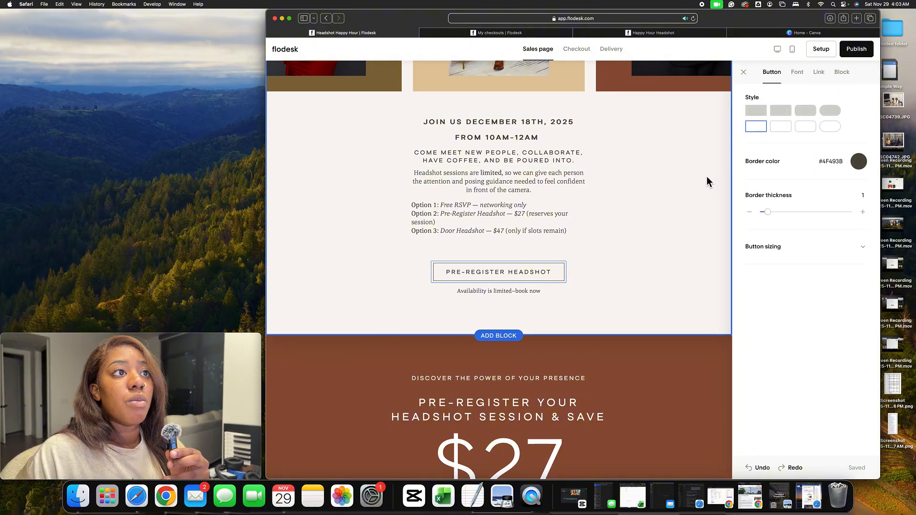
Switch to the checkout page and review its contact, payment and bonus offer sections
left_click(576, 51)
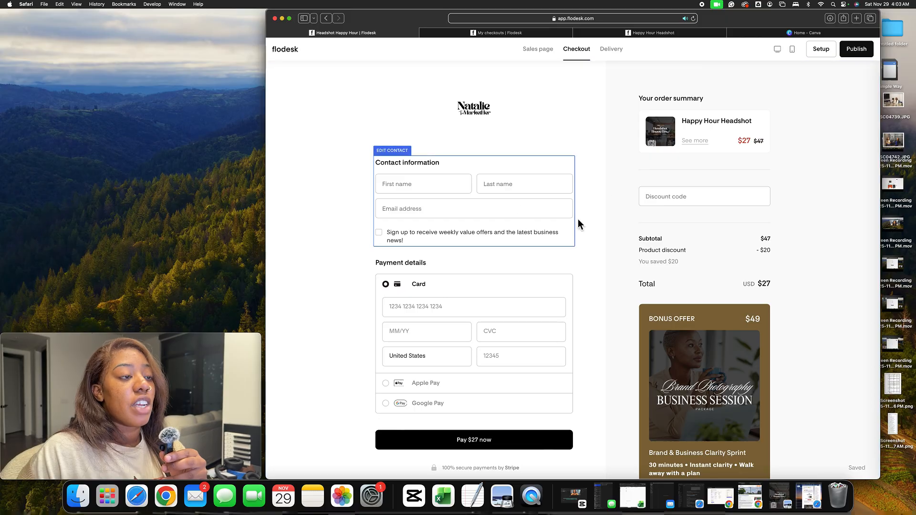
scroll(579, 207, "down", 7)
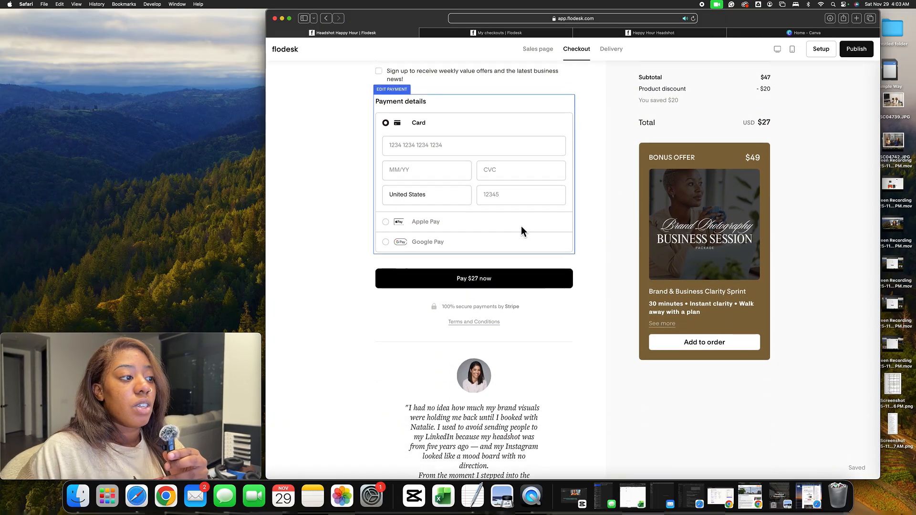
scroll(550, 232, "up", 5)
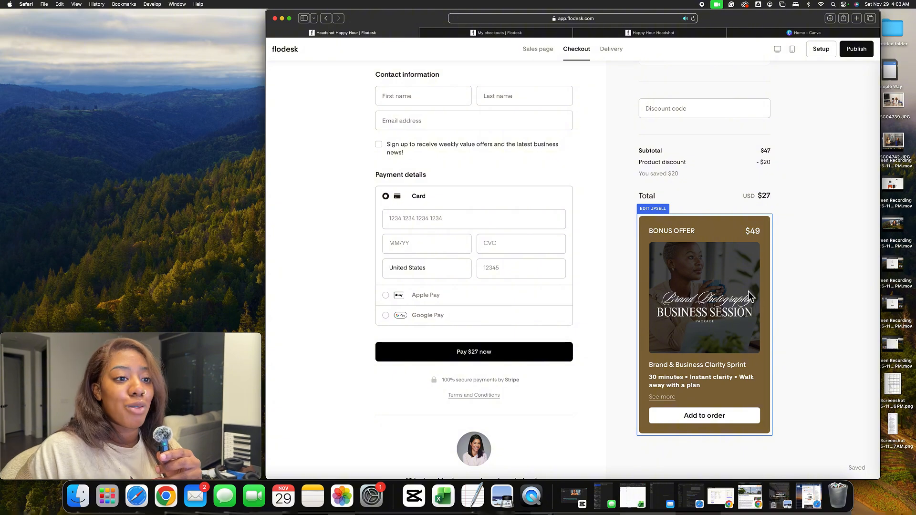
scroll(576, 217, "up", 1)
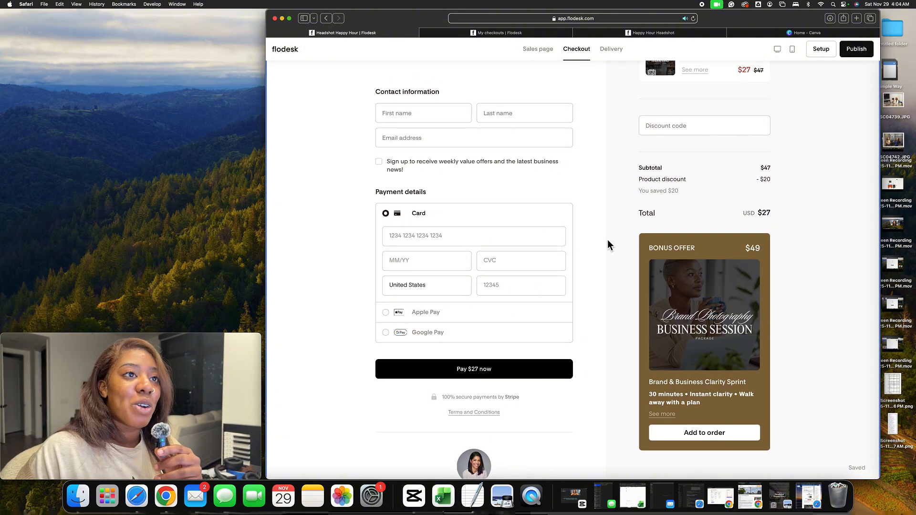
Open the delivery page and hide the header and paragraph of the booking-link block
left_click(612, 50)
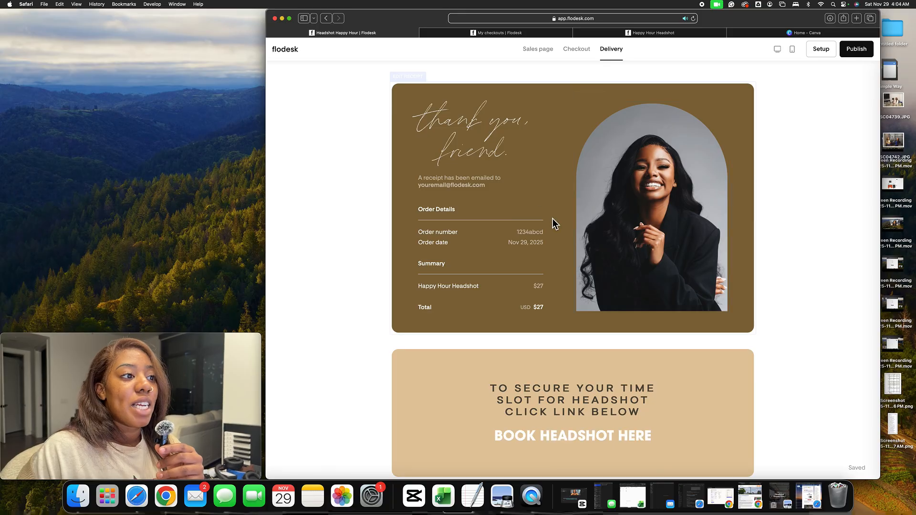
scroll(479, 218, "down", 5)
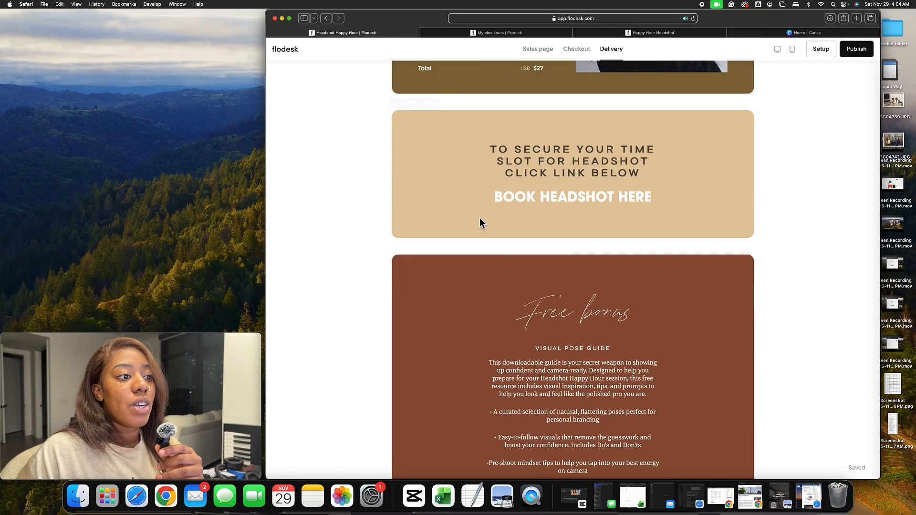
left_click(692, 205)
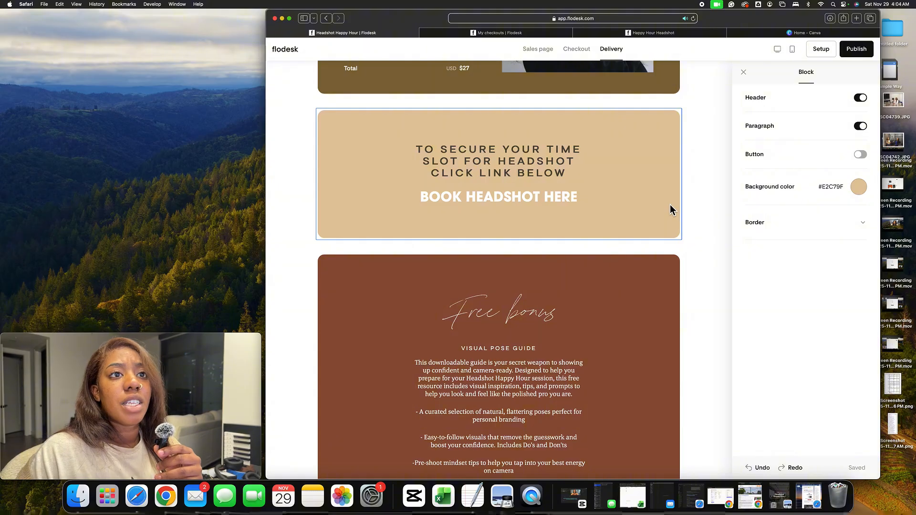
scroll(667, 201, "down", 1)
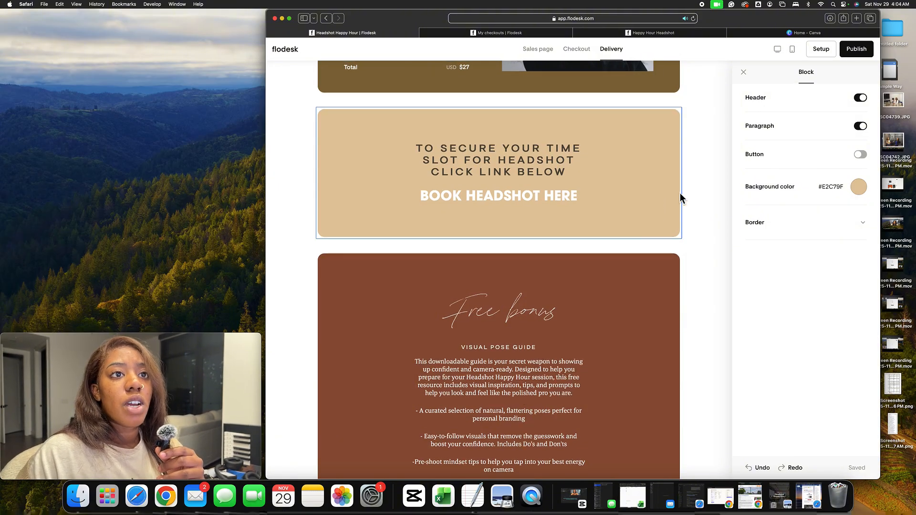
left_click(865, 127)
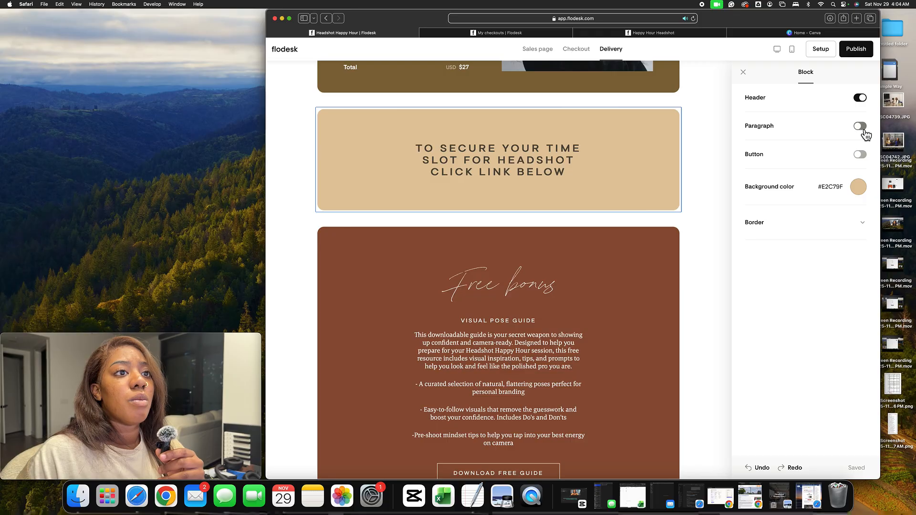
left_click(863, 129)
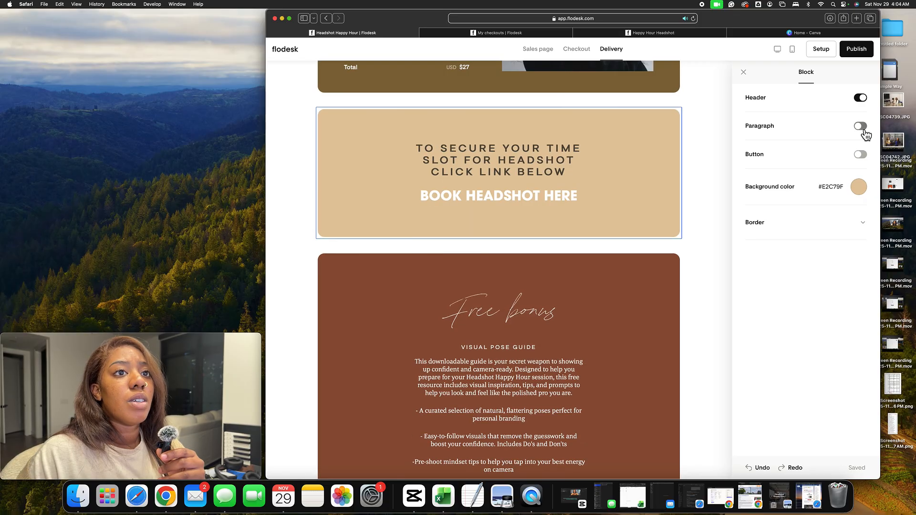
left_click(866, 102)
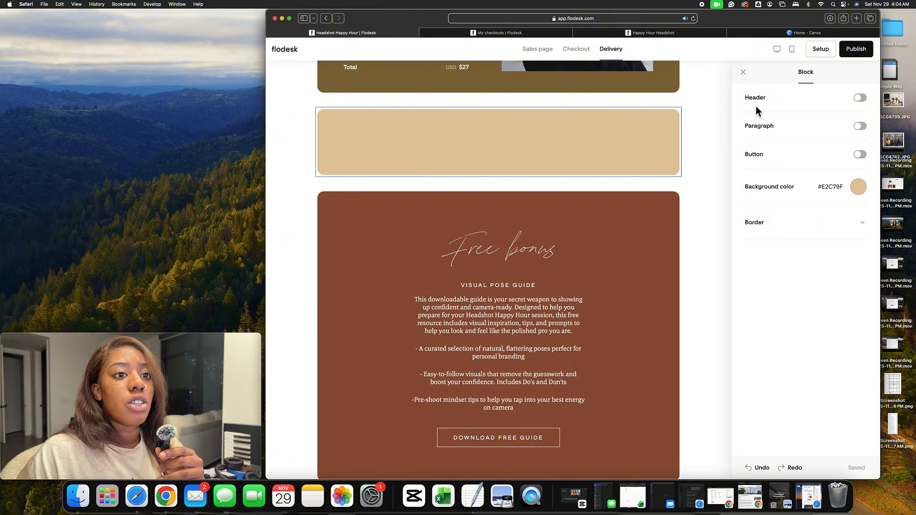
left_click(743, 72)
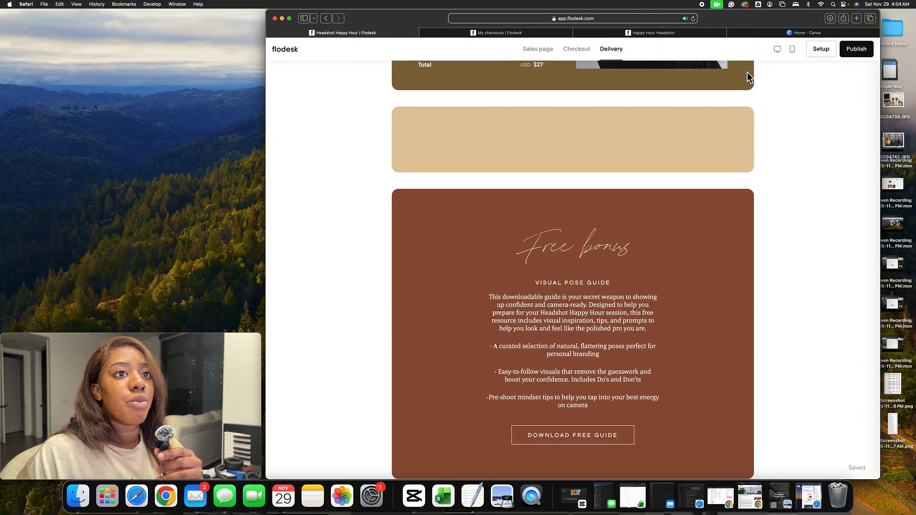
Select the emptied booking block and review the delivery page around it
left_click(712, 153)
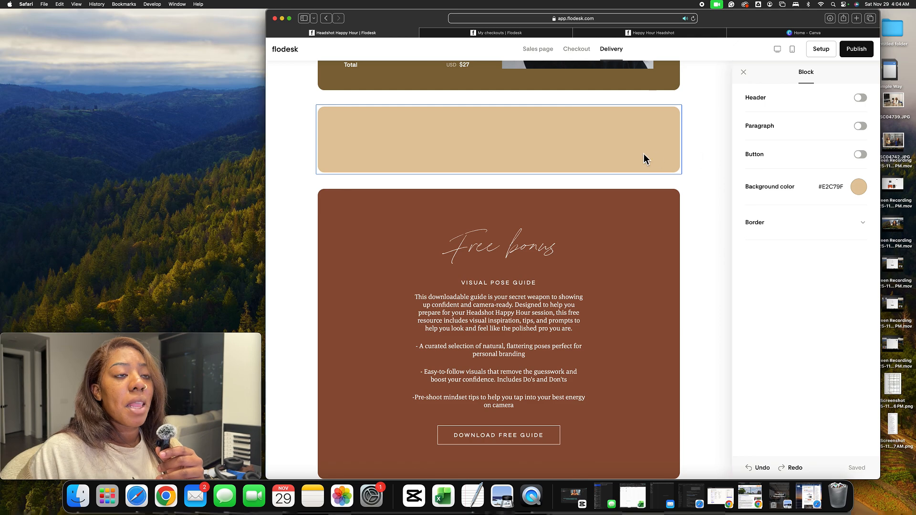
scroll(639, 156, "down", 2)
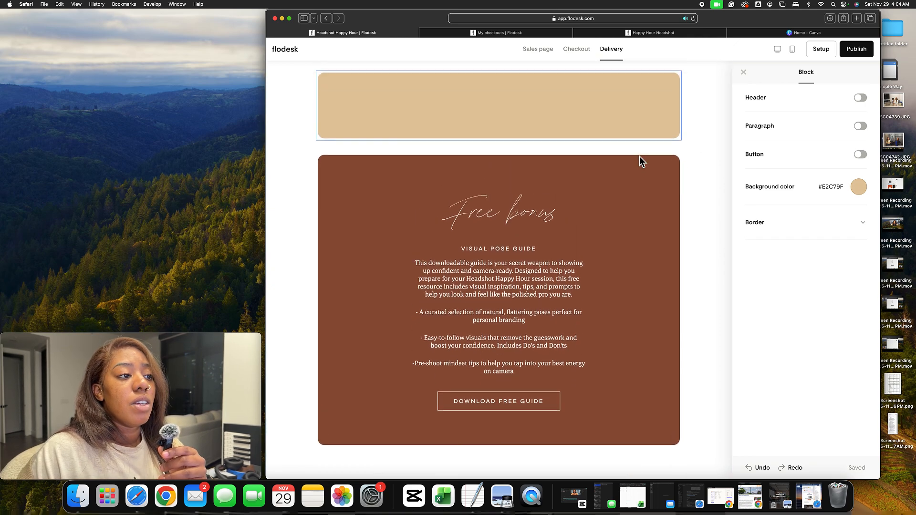
scroll(639, 156, "up", 3)
scroll(639, 161, "down", 2)
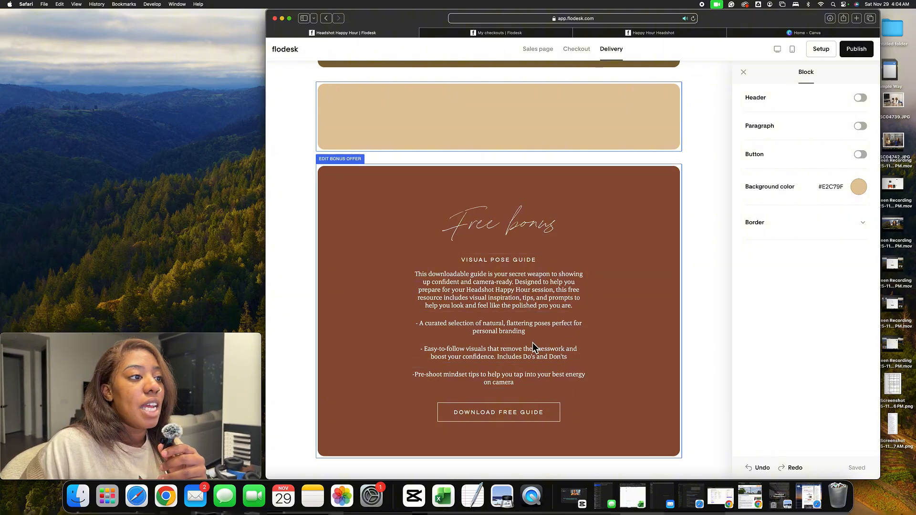
scroll(533, 343, "up", 10)
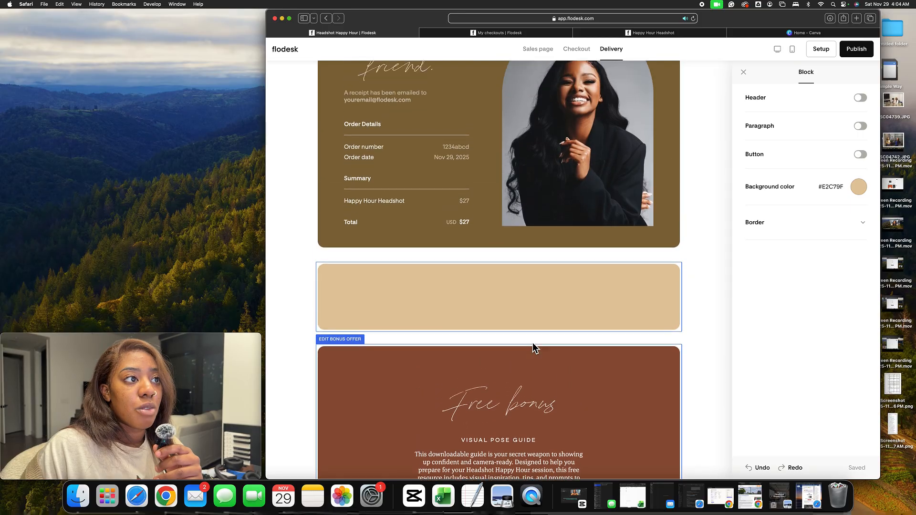
scroll(532, 342, "down", 8)
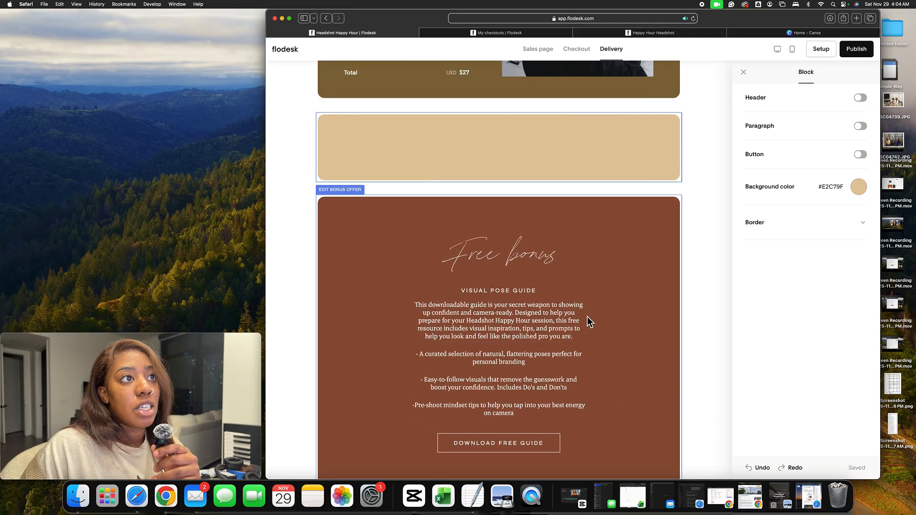
Select the free bonus offer block on the delivery page and review the thank-you section above it
scroll(590, 320, "up", 4)
scroll(587, 316, "up", 5)
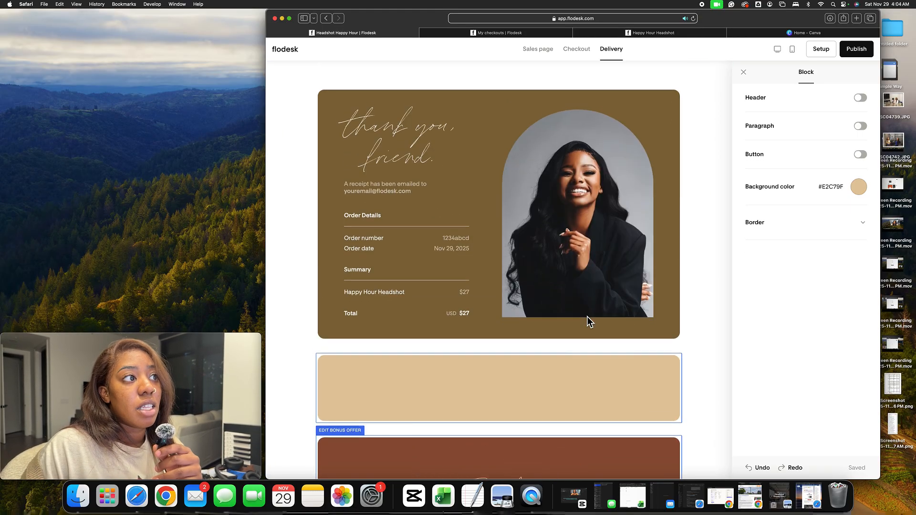
scroll(615, 388, "down", 2)
scroll(619, 387, "down", 8)
left_click(615, 374)
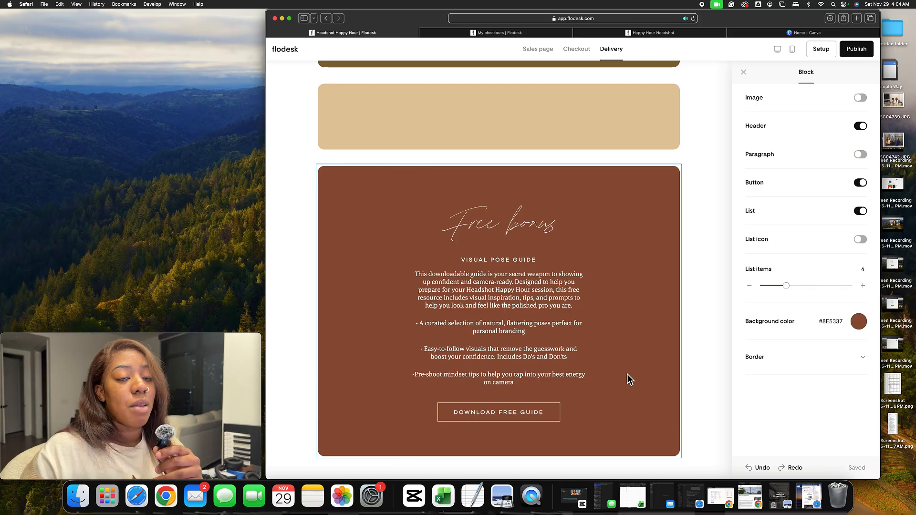
scroll(587, 283, "up", 10)
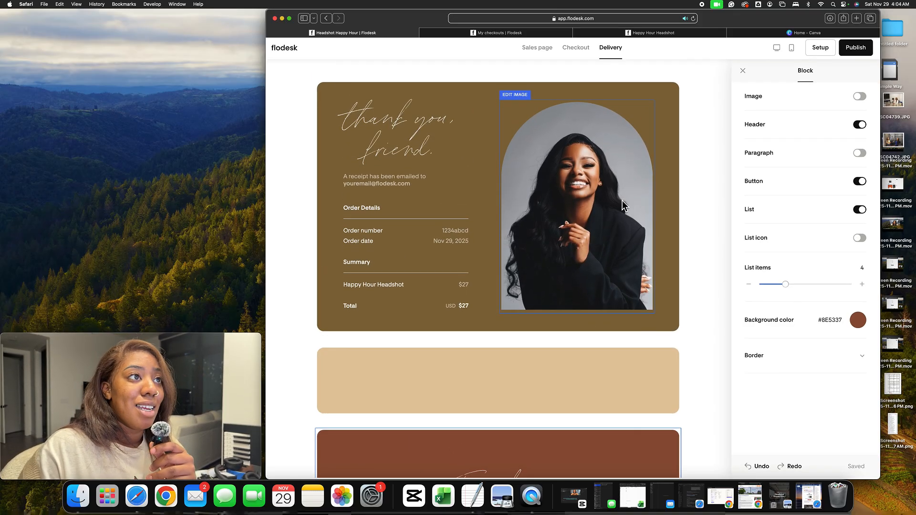
Exit the editor back to the checkouts list and review the published Headshot Happy Hour checkout card
left_click(297, 59)
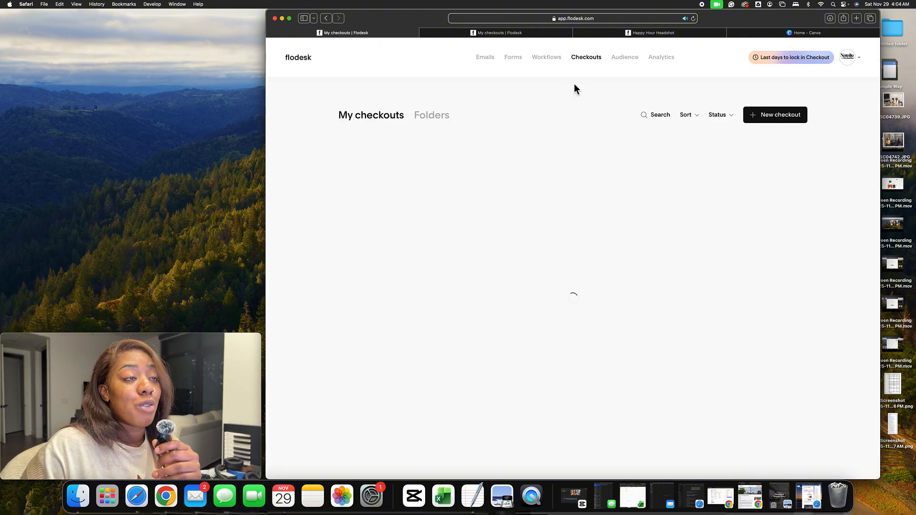
scroll(602, 88, "down", 3)
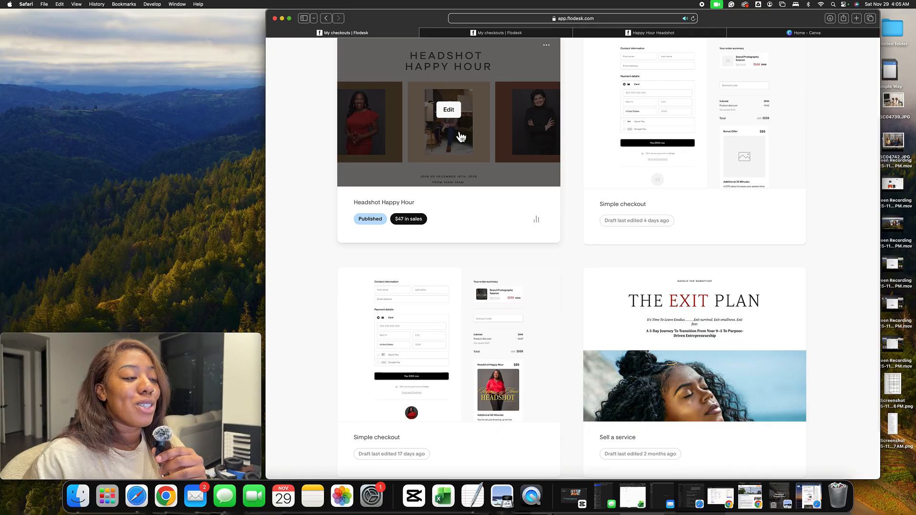
scroll(460, 137, "up", 1)
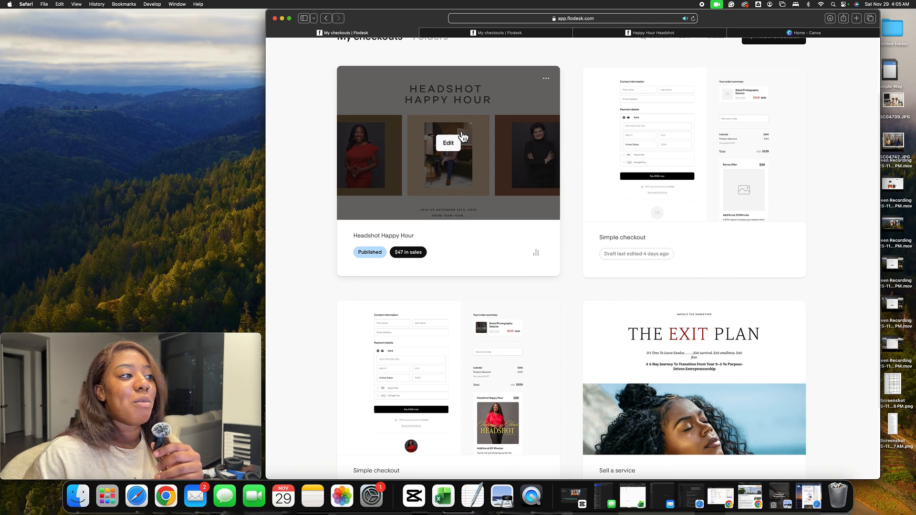
scroll(535, 137, "down", 1)
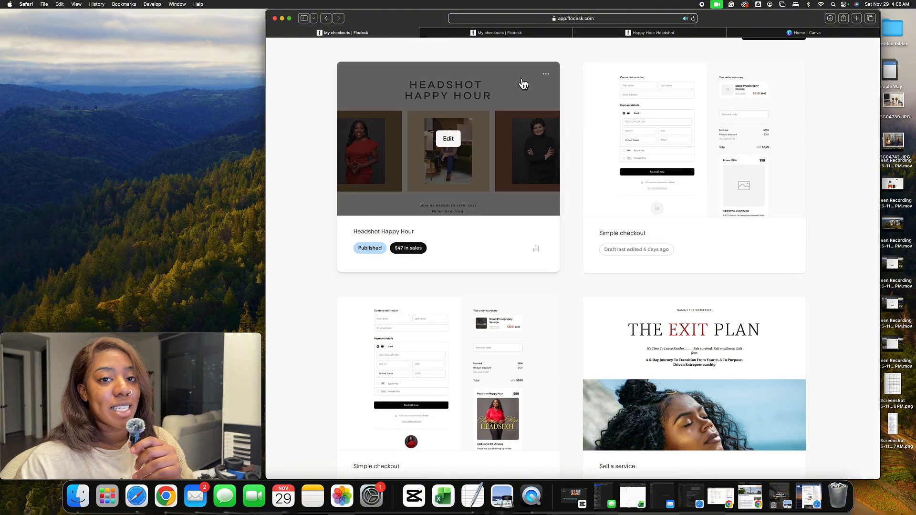
scroll(523, 84, "down", 1)
scroll(522, 85, "down", 1)
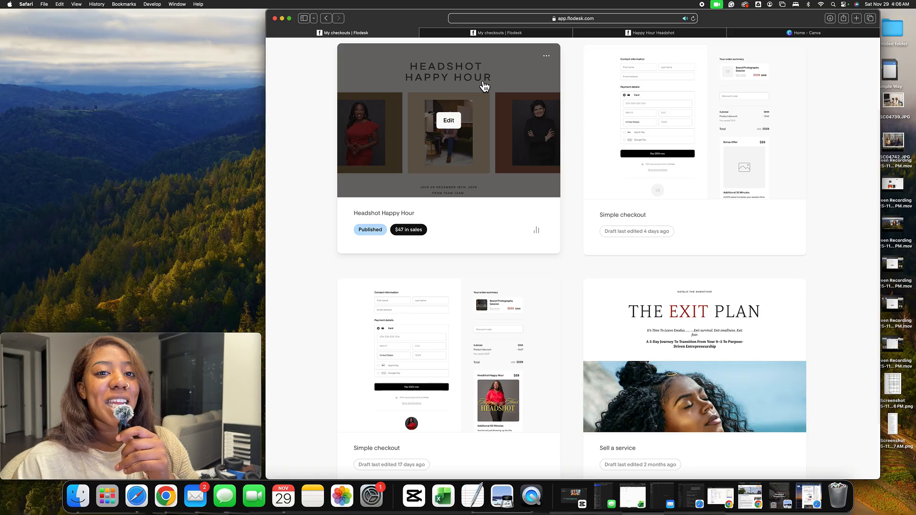
scroll(496, 82, "up", 1)
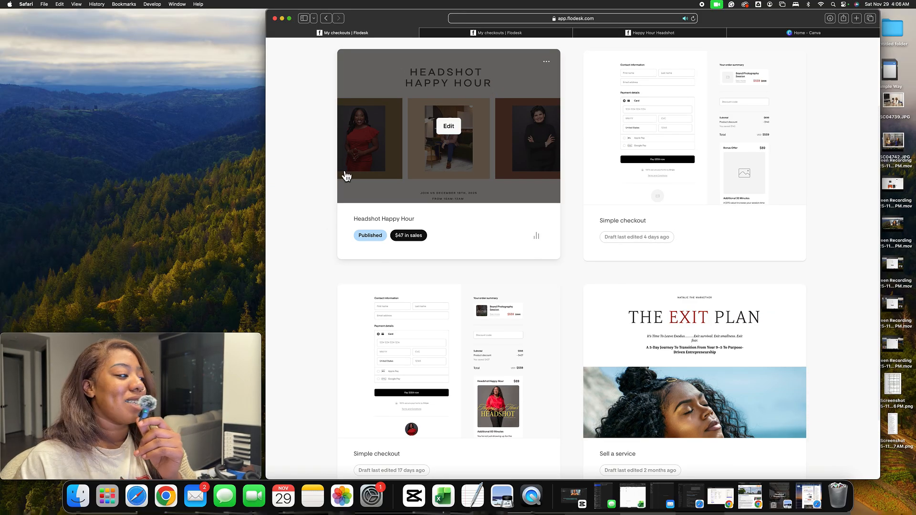